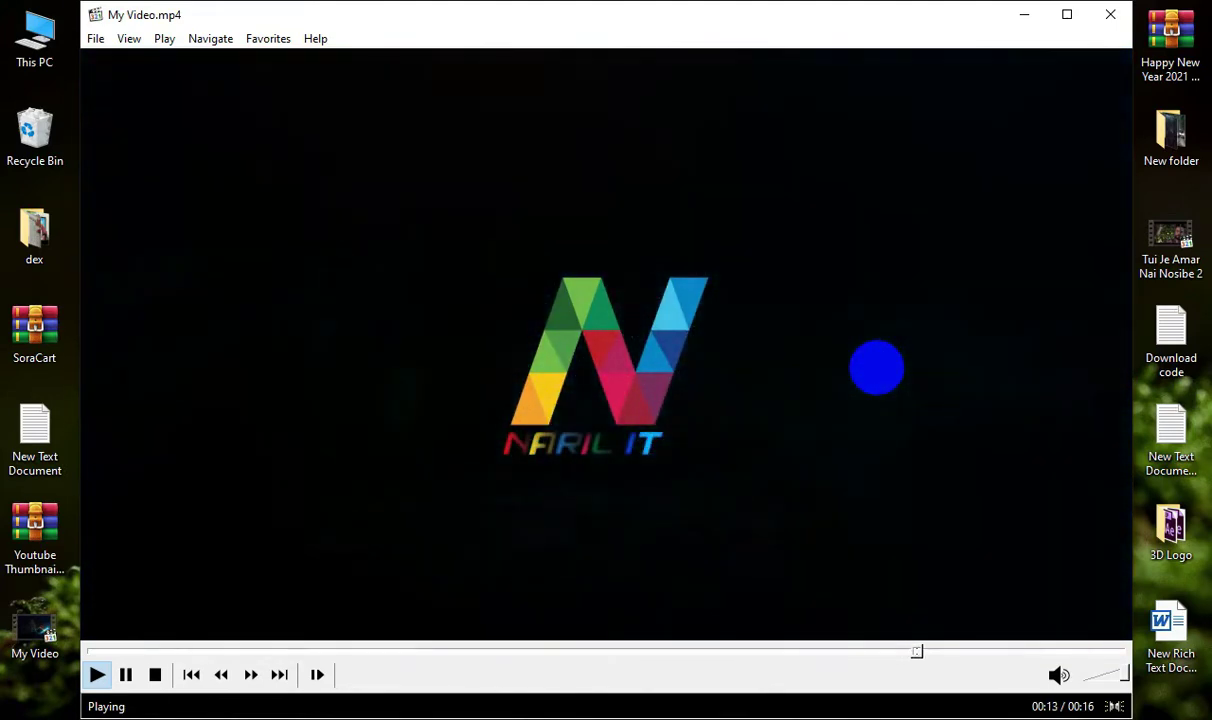
Step: Close the My Video.mp4 player window and refresh the desktop
{"action": "left_click", "coordinate": [1108, 15]}
{"action": "right_click", "coordinate": [623, 270]}
{"action": "left_click", "coordinate": [670, 322]}
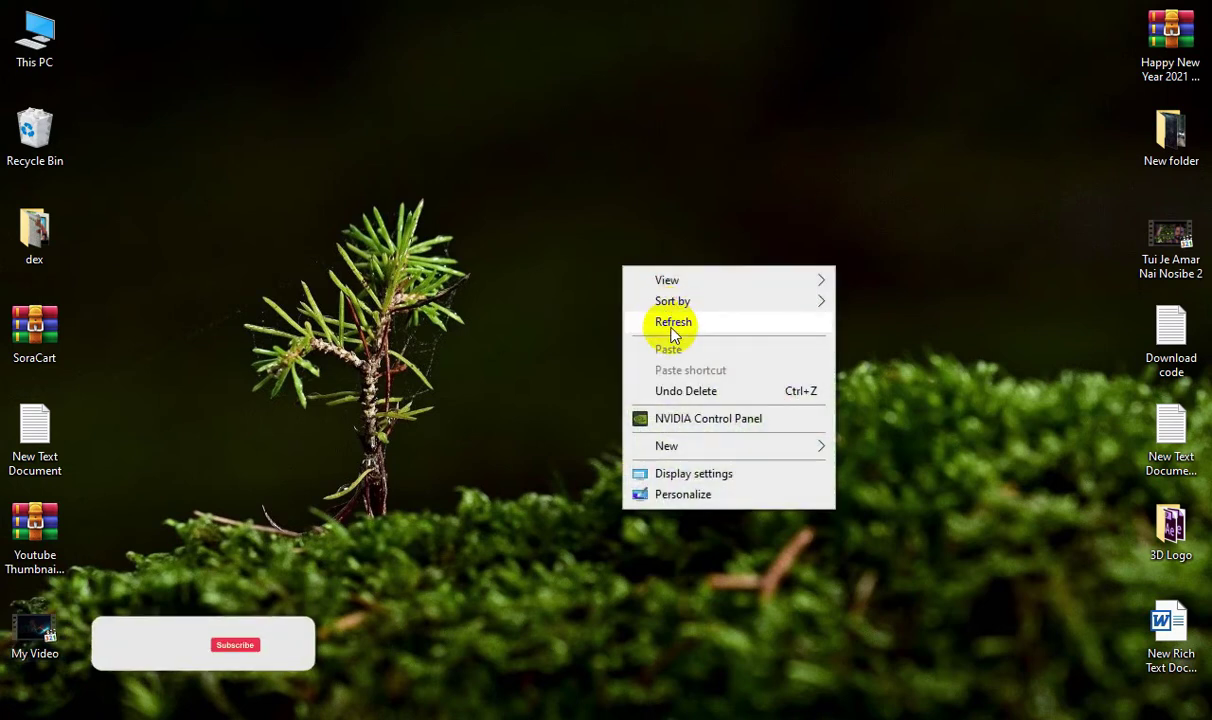
{"action": "right_click", "coordinate": [598, 275]}
{"action": "left_click", "coordinate": [655, 331]}
{"action": "right_click", "coordinate": [596, 288]}
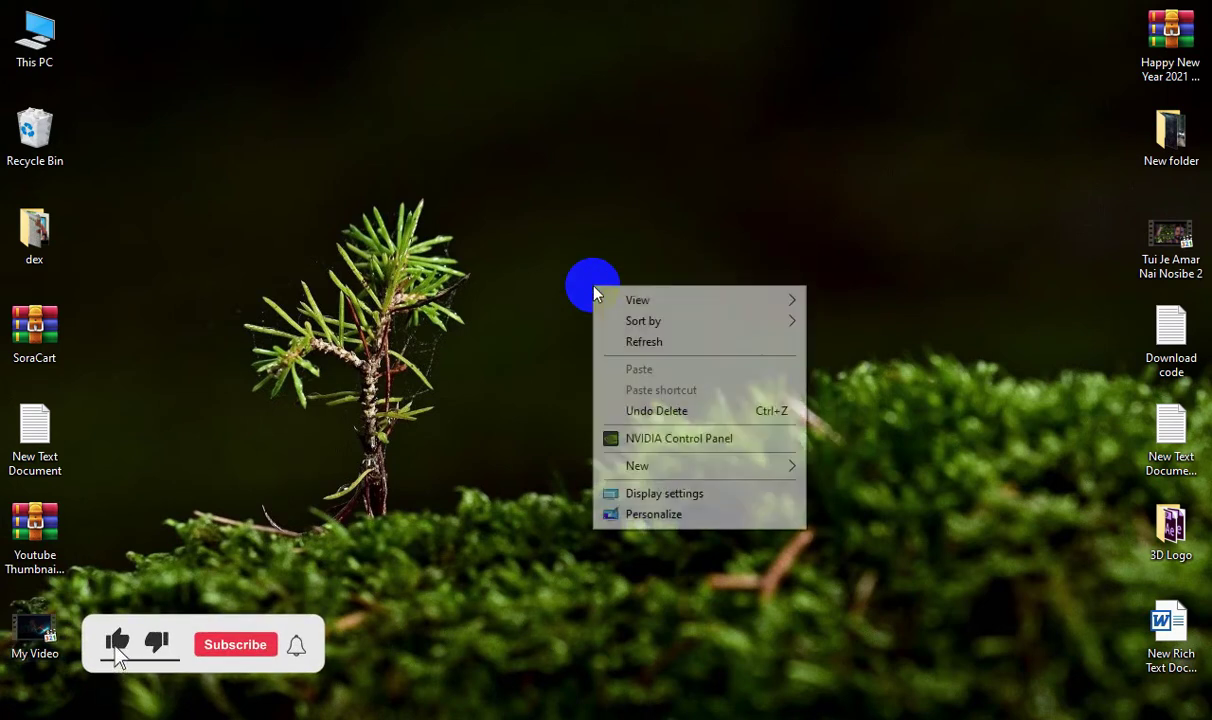
{"action": "left_click", "coordinate": [645, 341]}
{"action": "right_click", "coordinate": [601, 311]}
{"action": "left_click", "coordinate": [630, 352]}
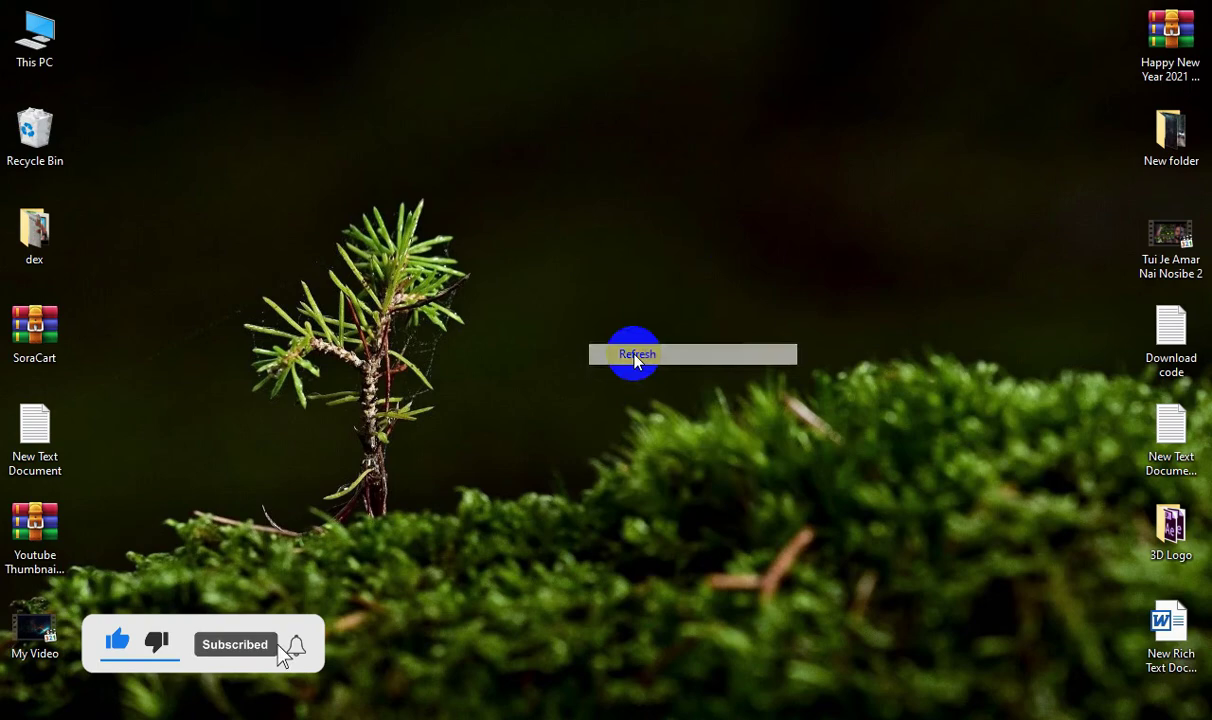
Step: Switch to Wondershare Filmora and import the video file 1 from the Downloads folder
{"action": "left_click", "coordinate": [535, 645]}
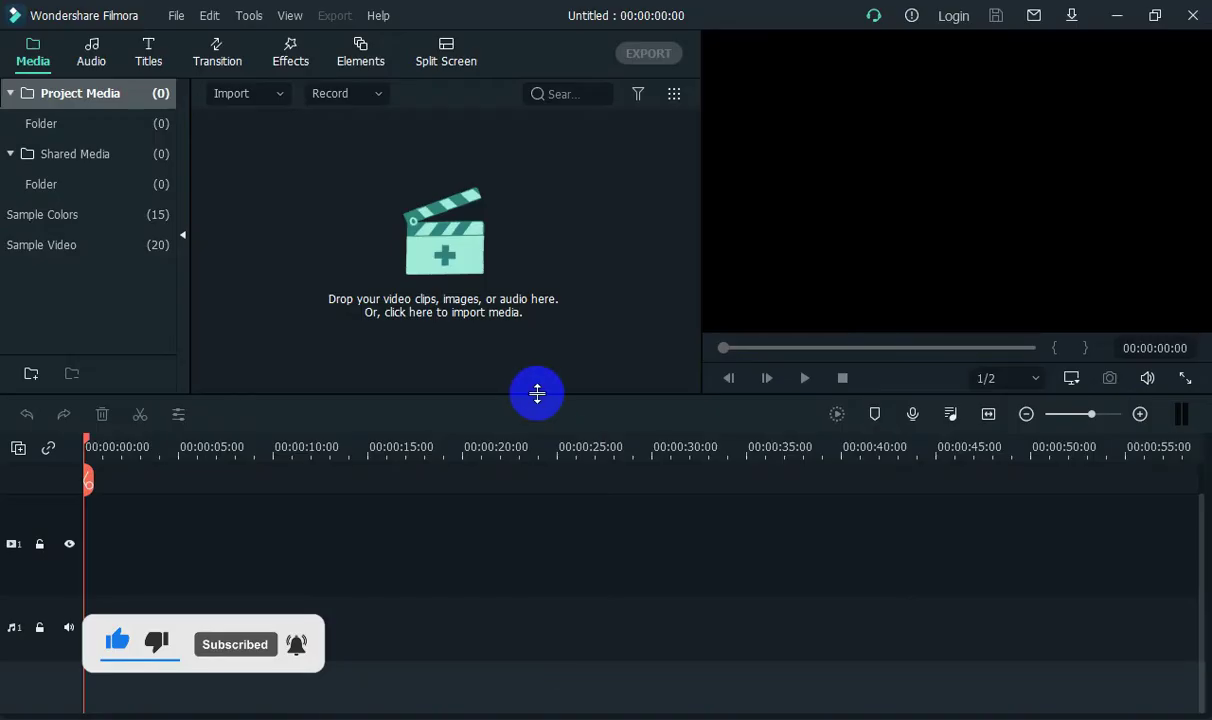
{"action": "left_click", "coordinate": [446, 260]}
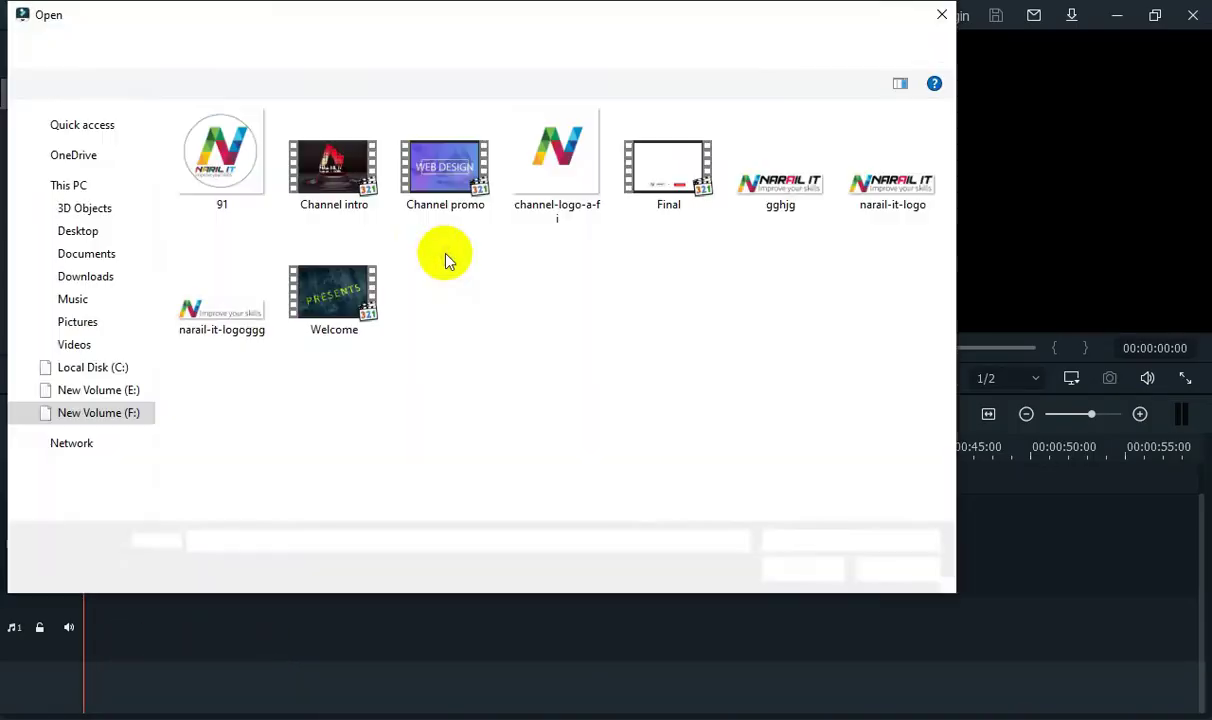
{"action": "left_click", "coordinate": [86, 277]}
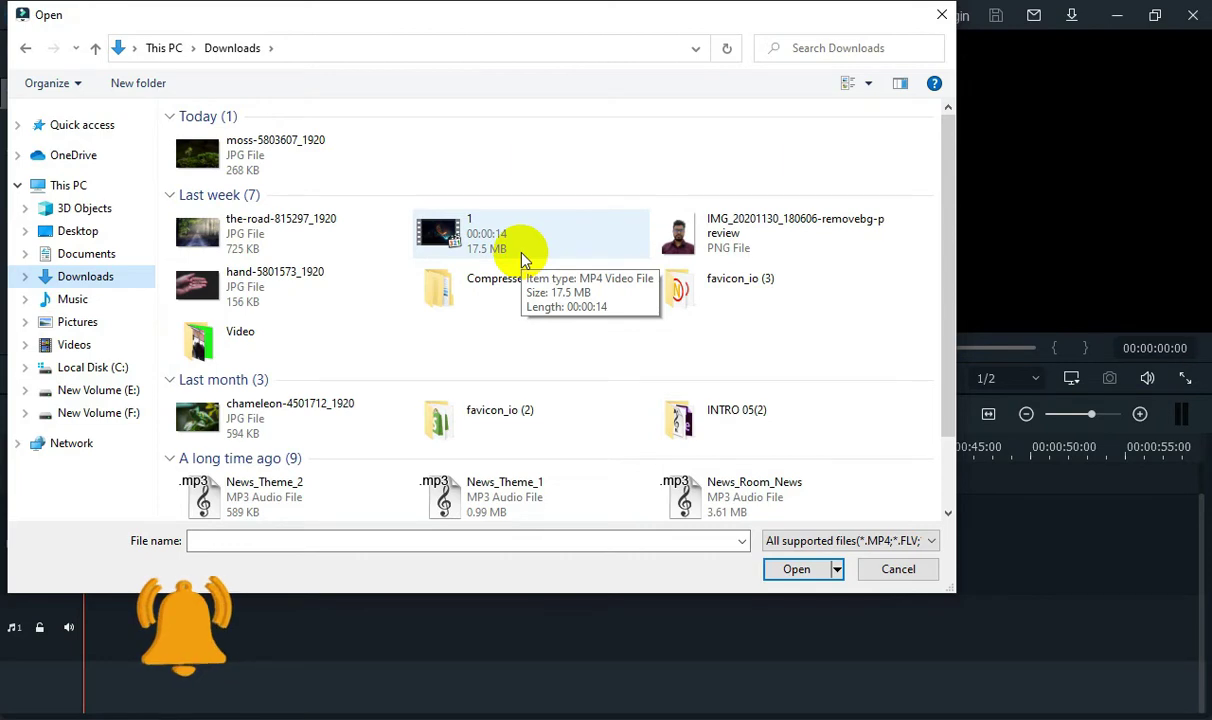
{"action": "left_click", "coordinate": [472, 232]}
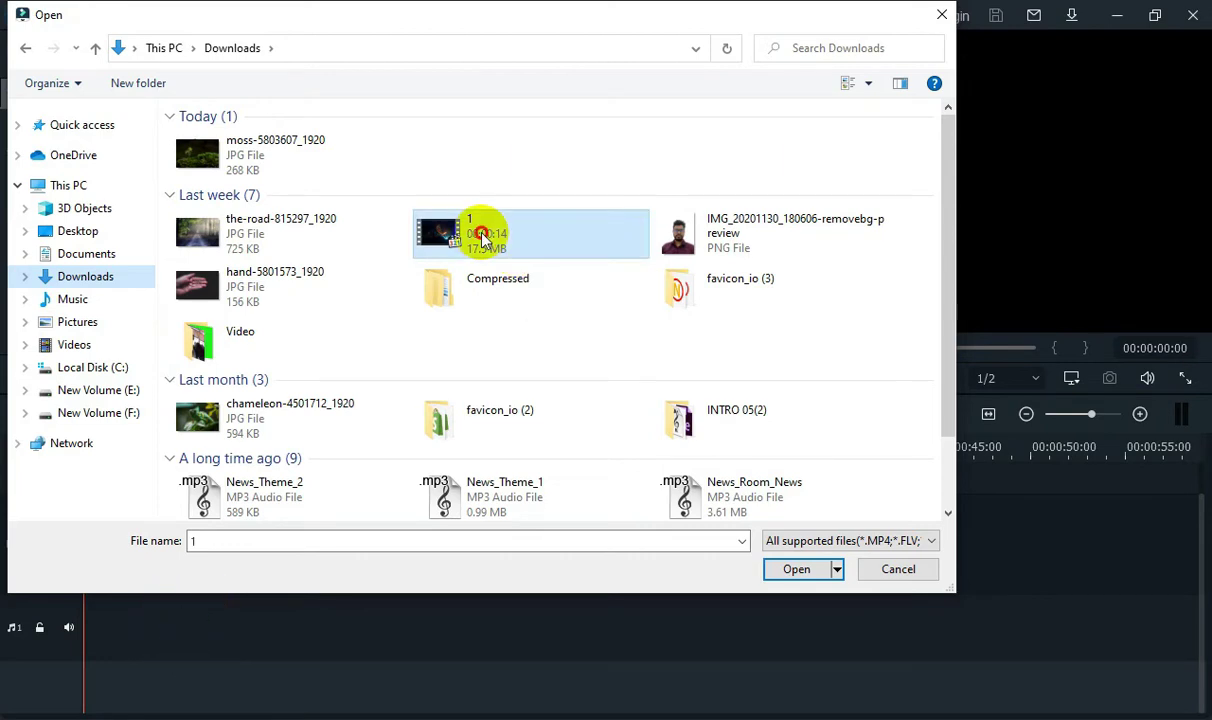
{"action": "left_click", "coordinate": [796, 570]}
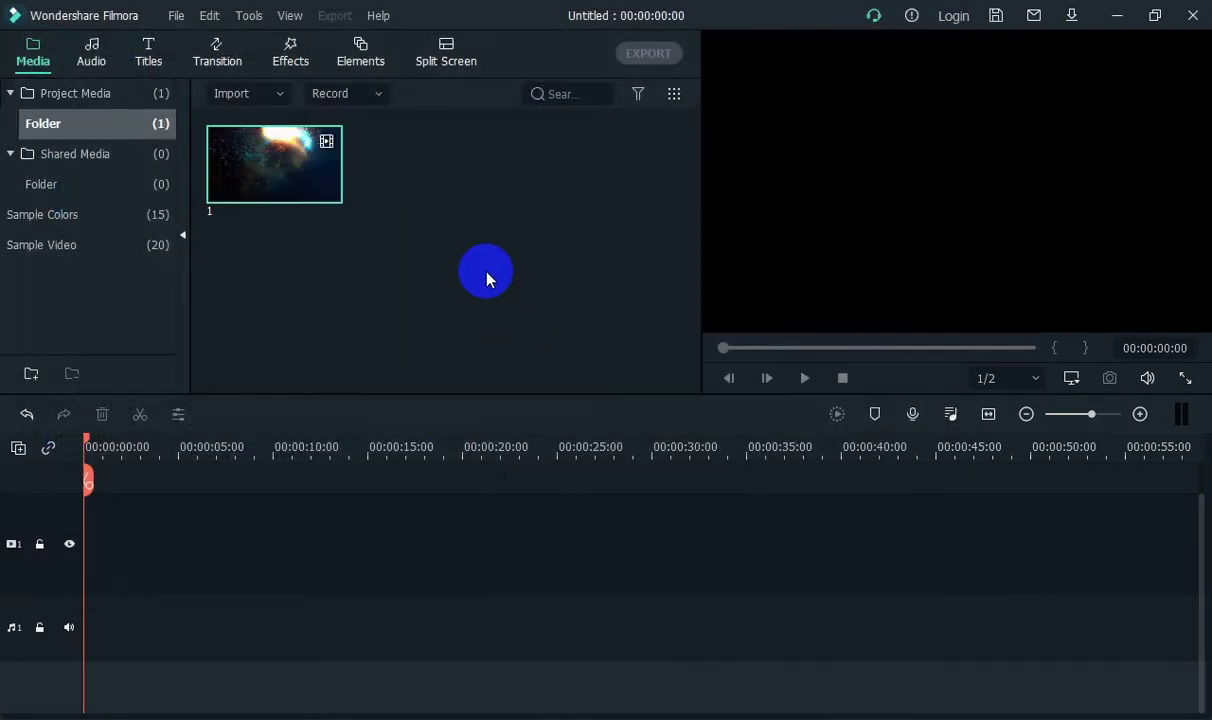
Step: Import the channel-logo-a-fi image from the Narail it All folder on New Volume (F:)
{"action": "double_click", "coordinate": [486, 273]}
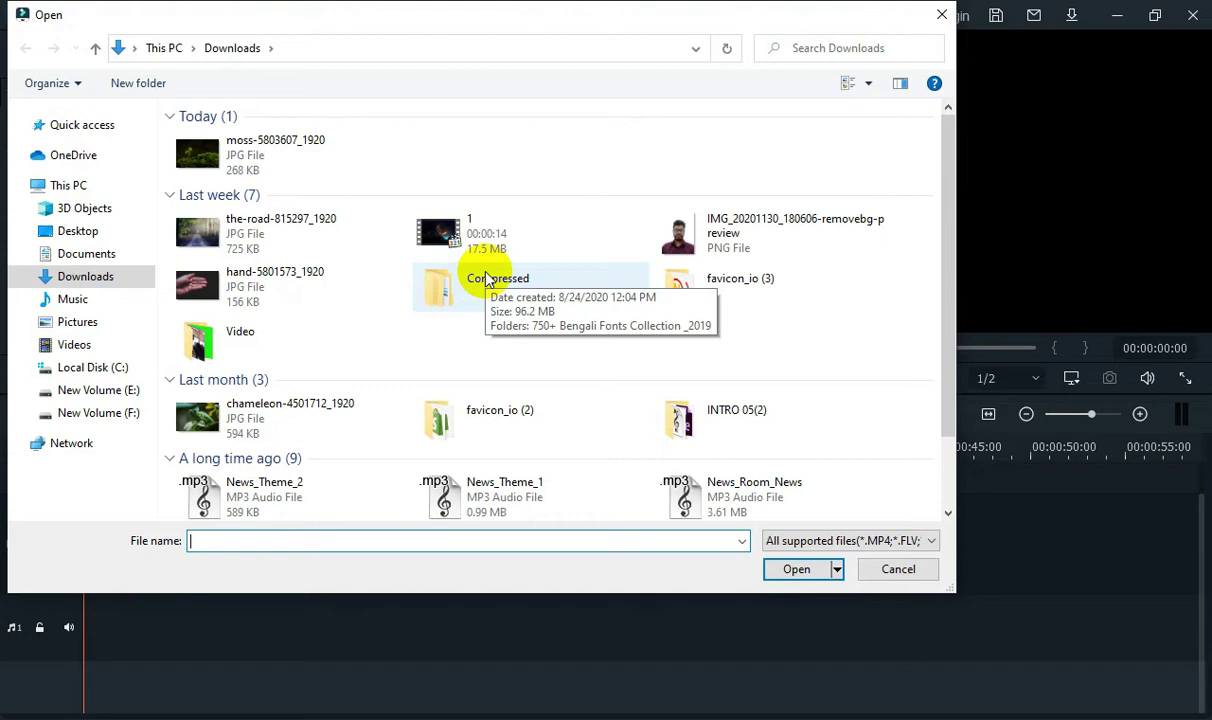
{"action": "left_click", "coordinate": [102, 414]}
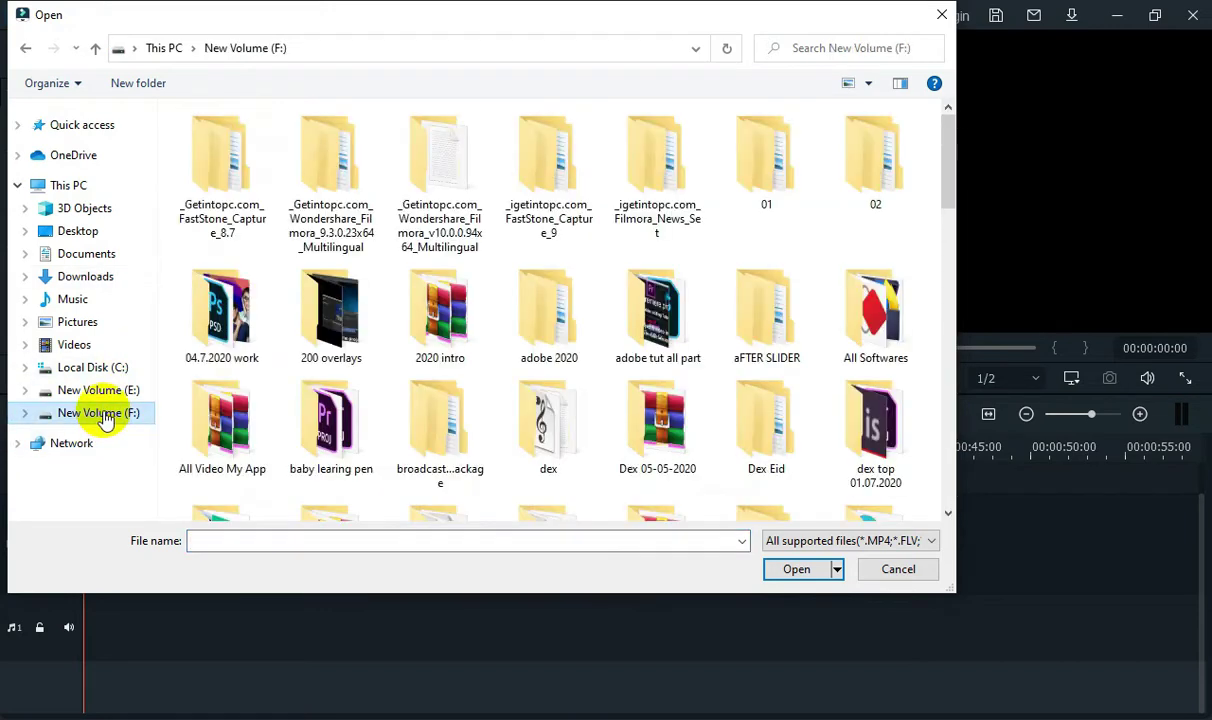
{"action": "scroll", "coordinate": [460, 240], "scroll_direction": "down", "scroll_amount": 5}
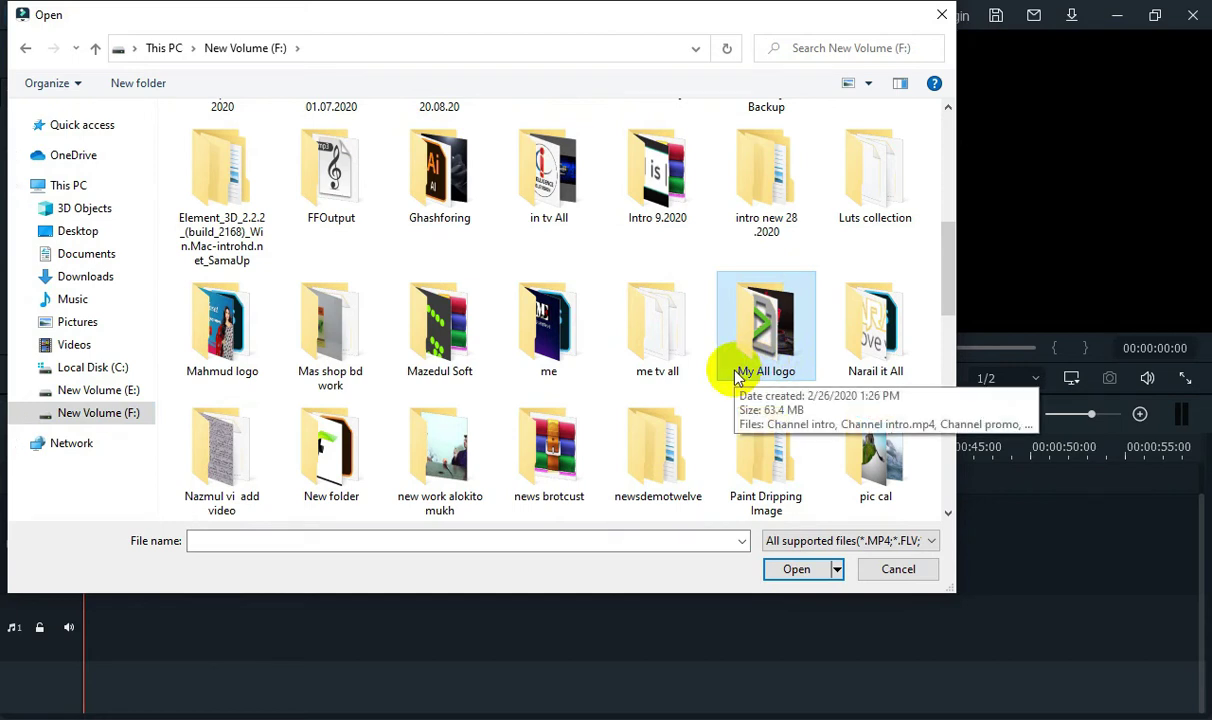
{"action": "double_click", "coordinate": [835, 308]}
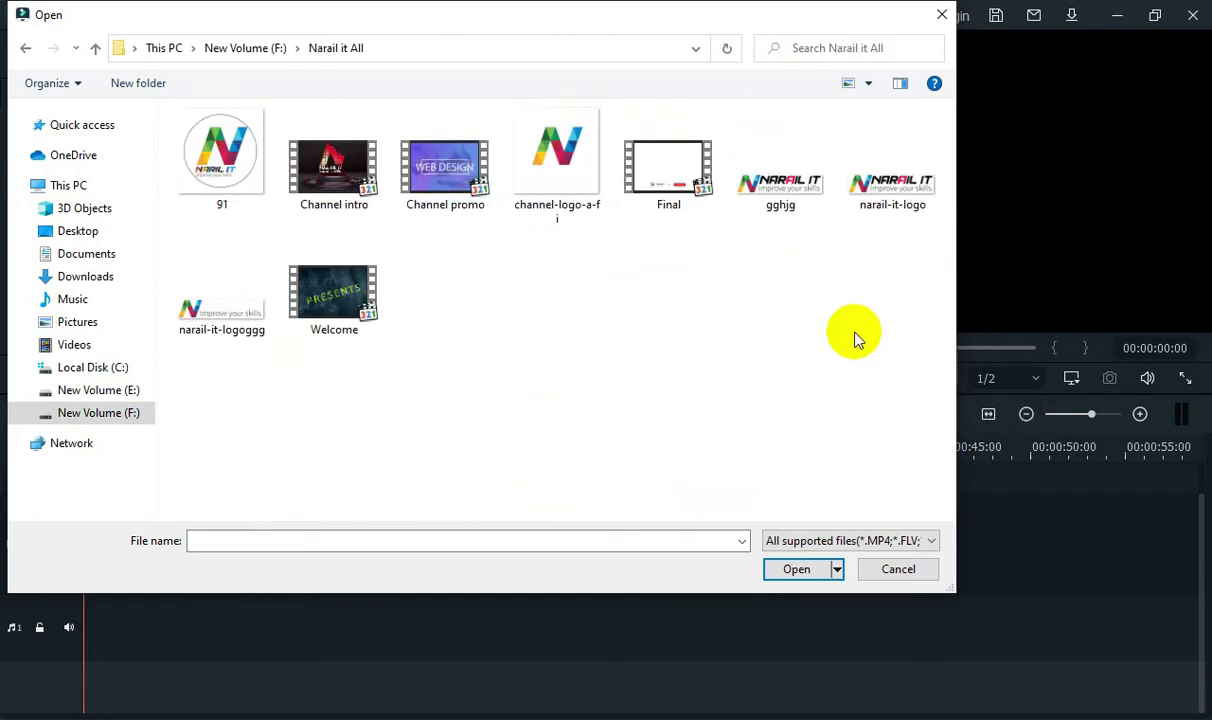
{"action": "left_click", "coordinate": [235, 185]}
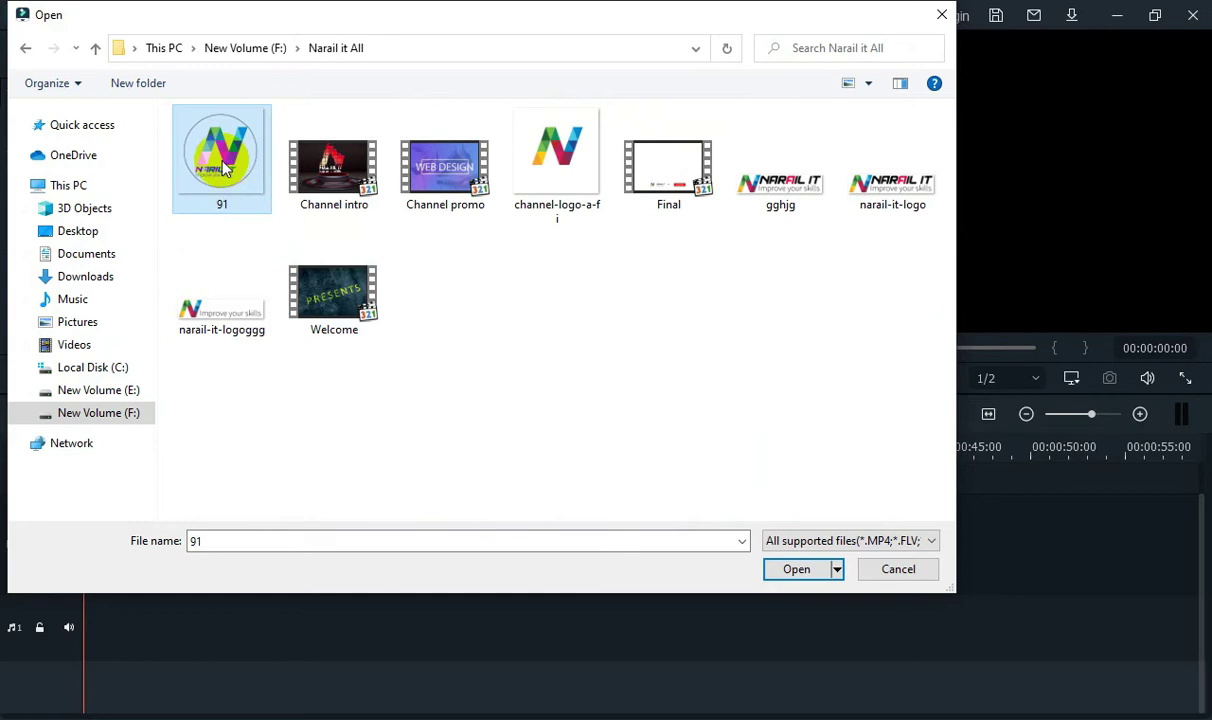
{"action": "left_click", "coordinate": [537, 165]}
{"action": "left_click", "coordinate": [222, 162]}
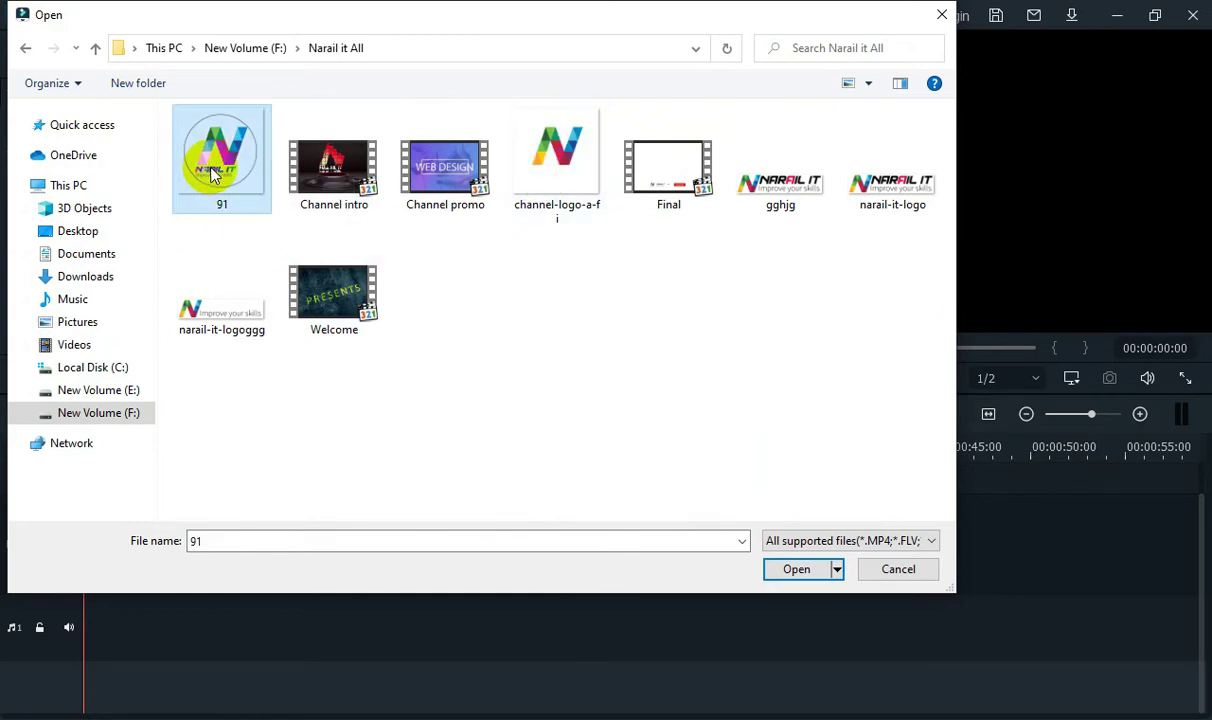
{"action": "left_click", "coordinate": [560, 158]}
{"action": "left_click", "coordinate": [797, 569]}
Step: Place clip 1 at the start of the first video track and match the project settings to 1920 x 1080 30fps
{"action": "left_click_drag", "start_coordinate": [277, 189], "coordinate": [89, 647]}
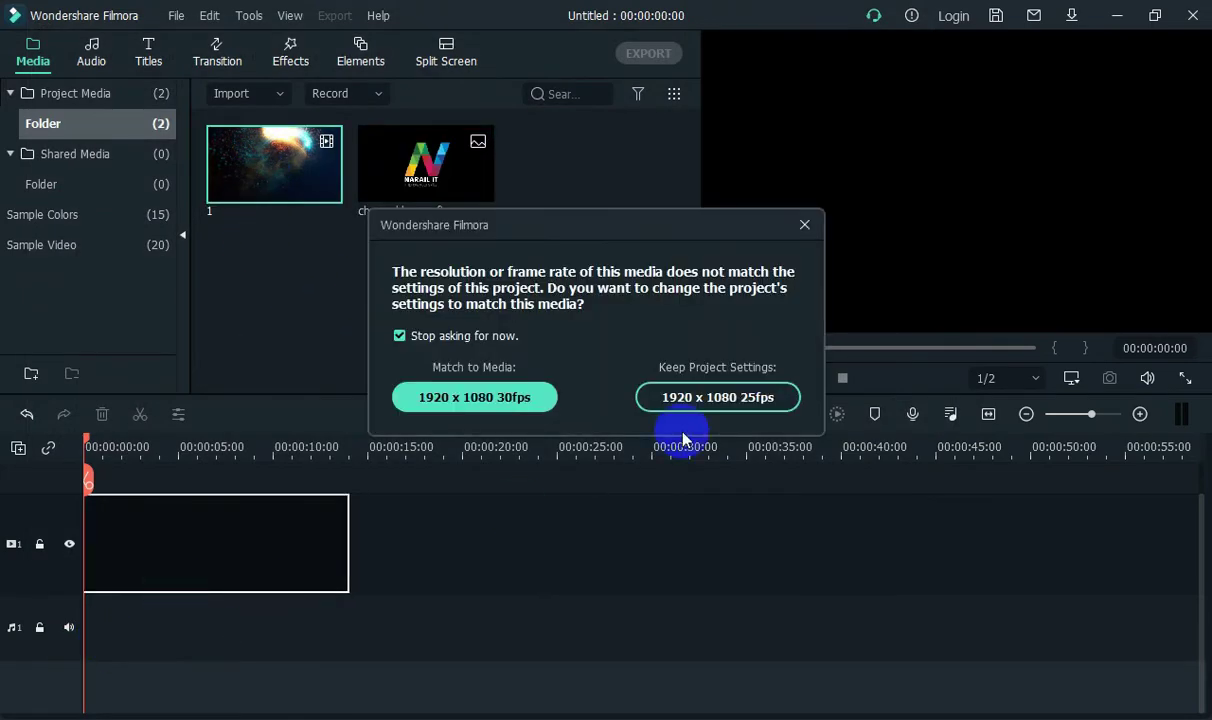
{"action": "left_click", "coordinate": [488, 399]}
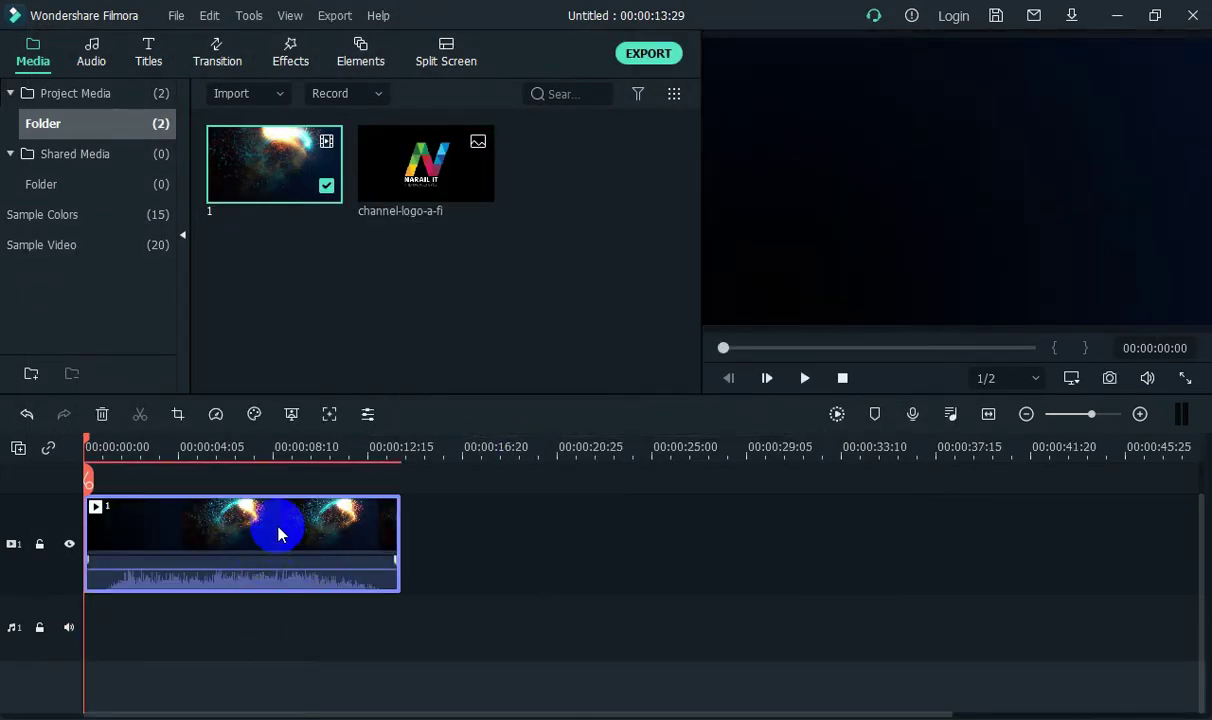
Step: Play through clip 1 and set the playhead at 00:00:09:18, just before the bright light burst
{"action": "key", "text": "space"}
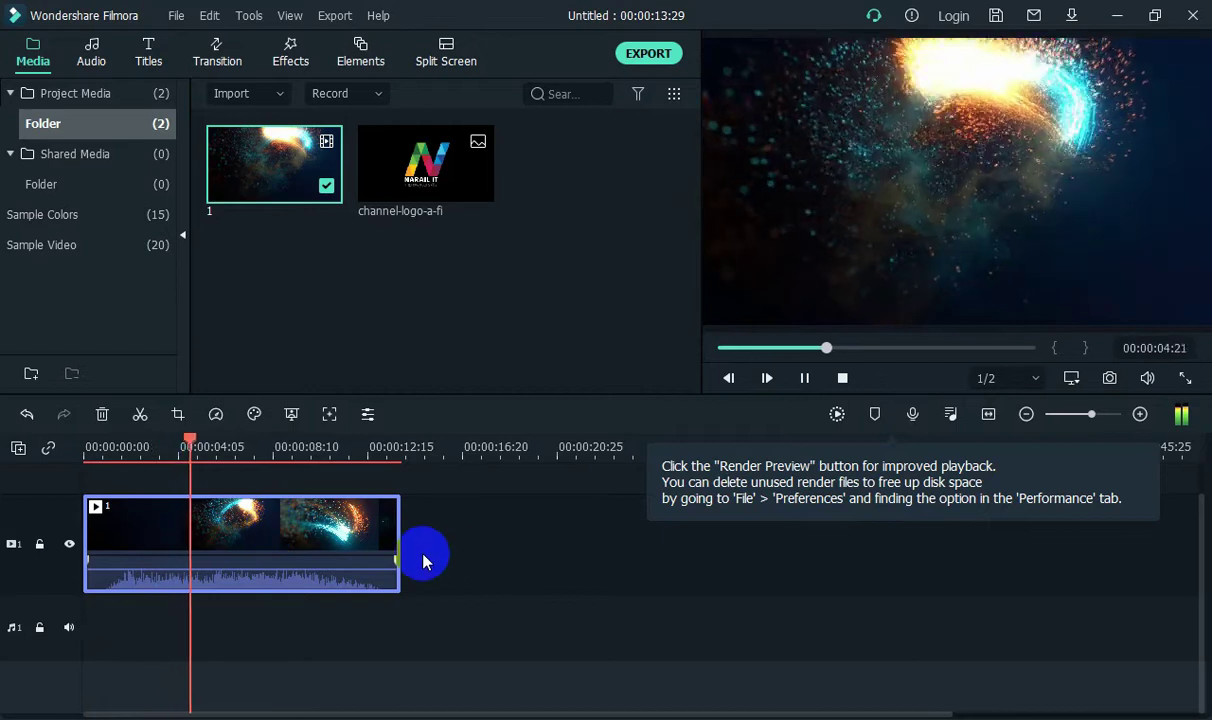
{"action": "left_click_drag", "start_coordinate": [1198, 600], "coordinate": [1202, 545]}
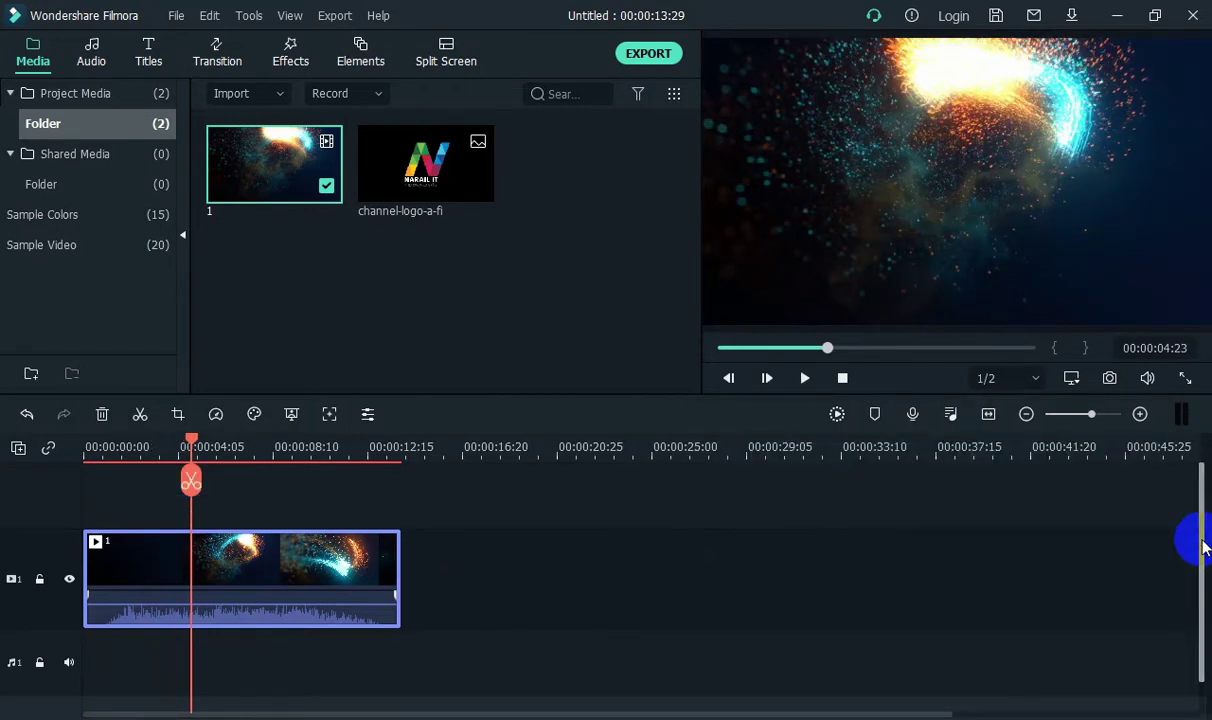
{"action": "left_click", "coordinate": [1101, 414]}
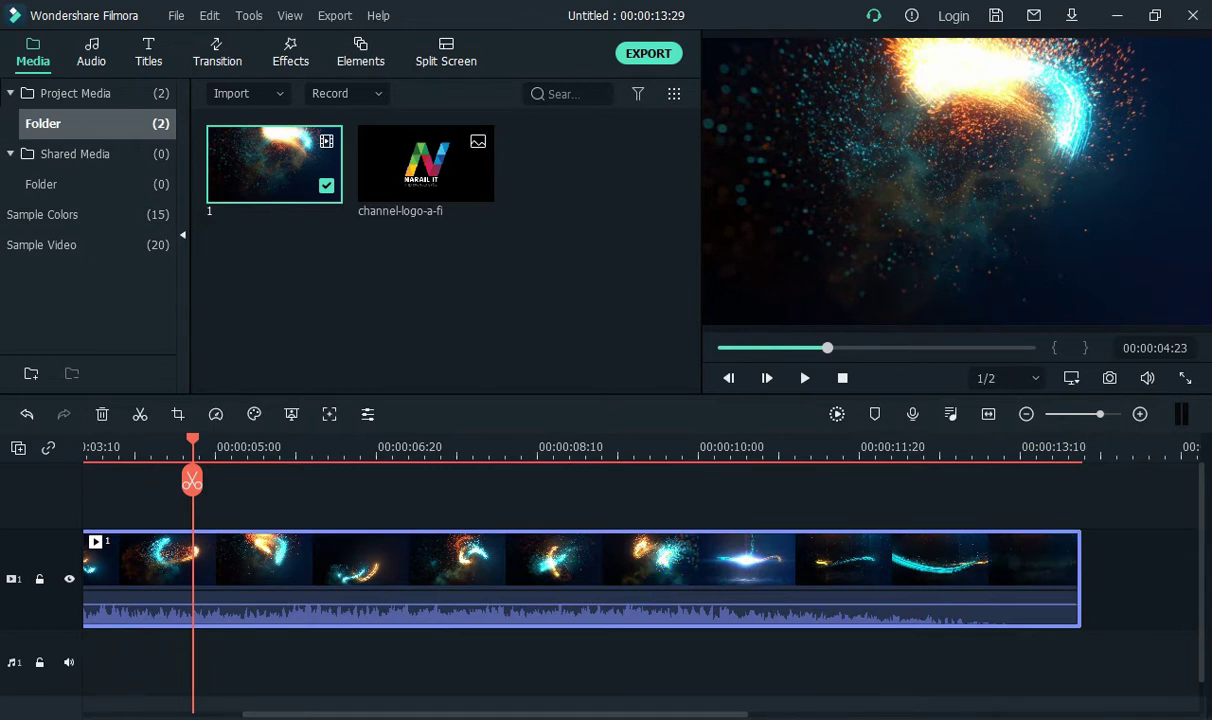
{"action": "left_click", "coordinate": [1029, 710]}
{"action": "left_click", "coordinate": [1005, 700]}
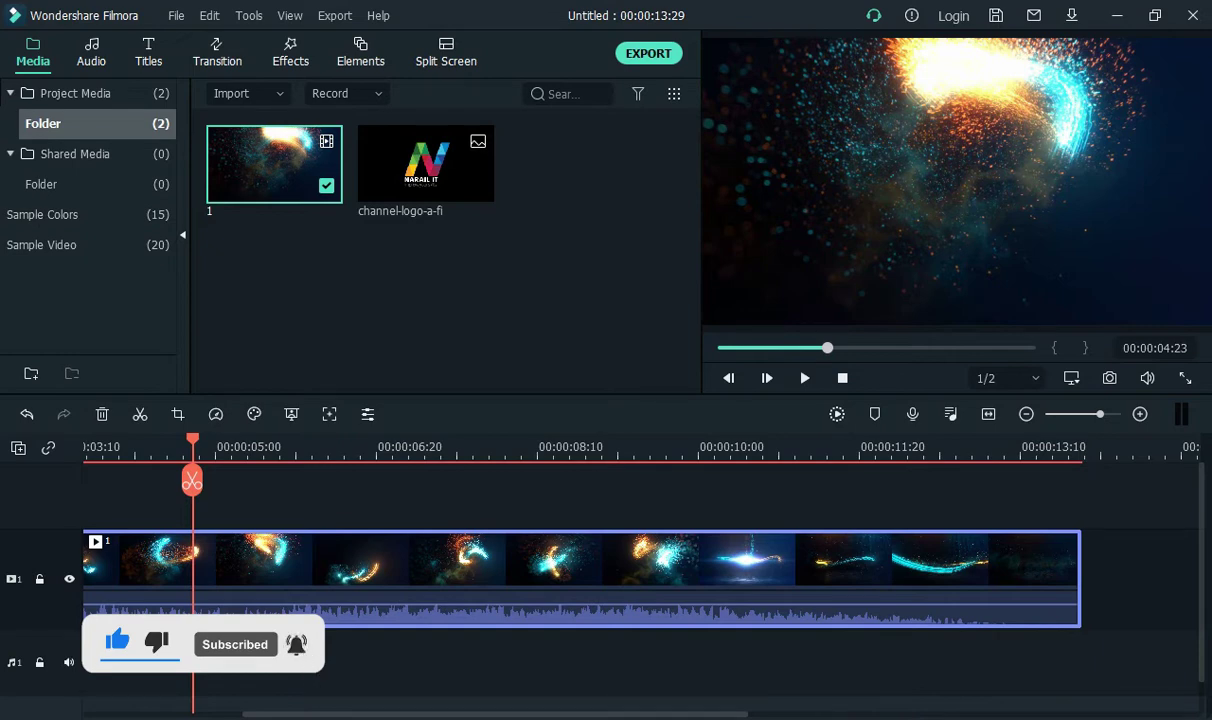
{"action": "left_click", "coordinate": [804, 378]}
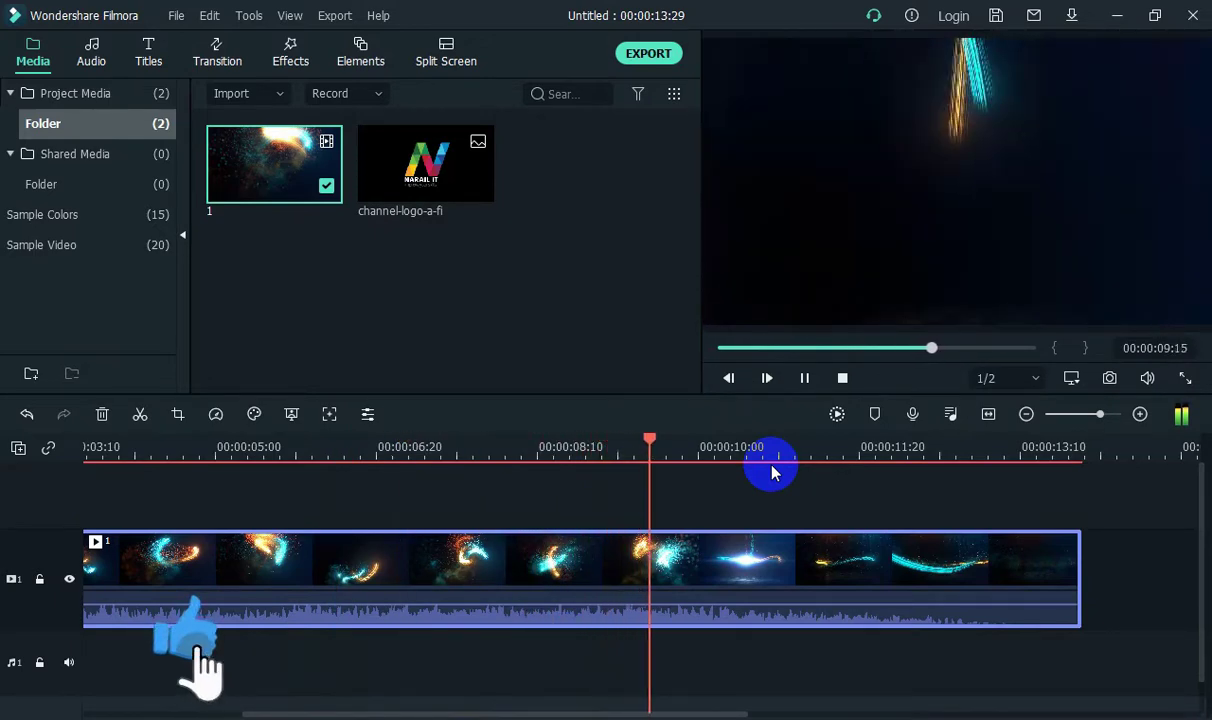
{"action": "key", "text": "space"}
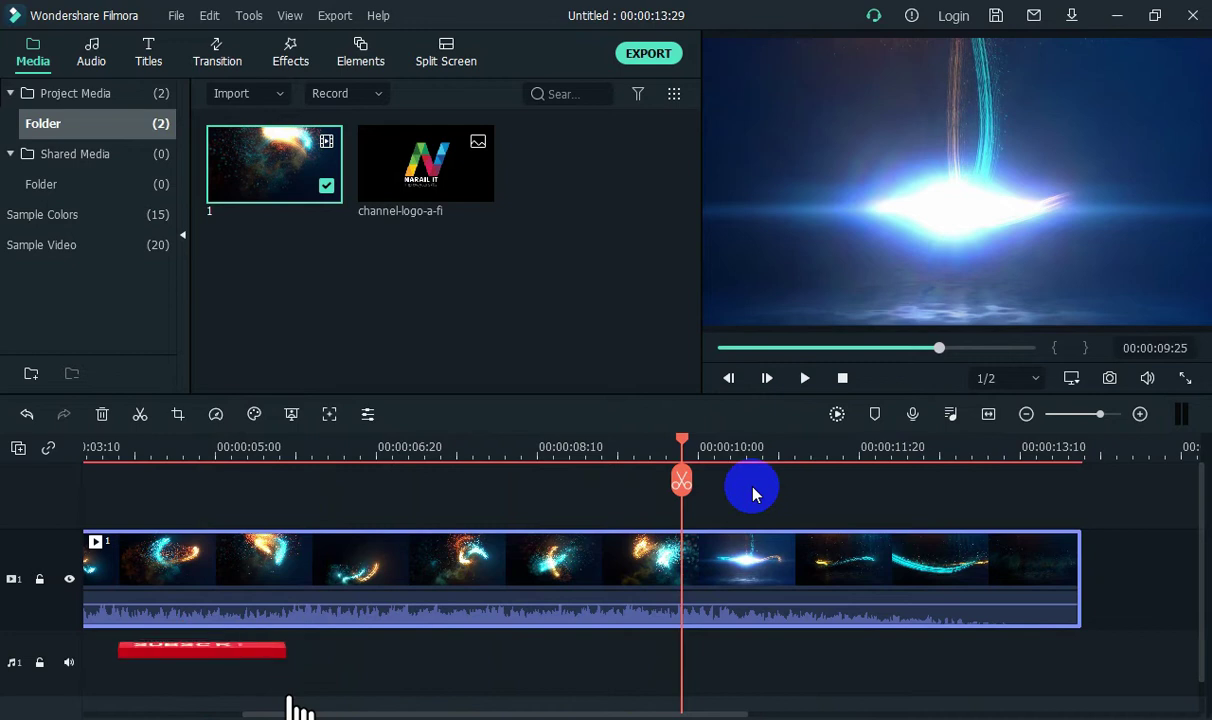
{"action": "left_click", "coordinate": [679, 445]}
{"action": "mouse_move", "coordinate": [679, 445]}
{"action": "left_mouse_down"}
{"action": "mouse_move", "coordinate": [652, 444]}
{"action": "mouse_move", "coordinate": [662, 446]}
{"action": "left_mouse_up"}
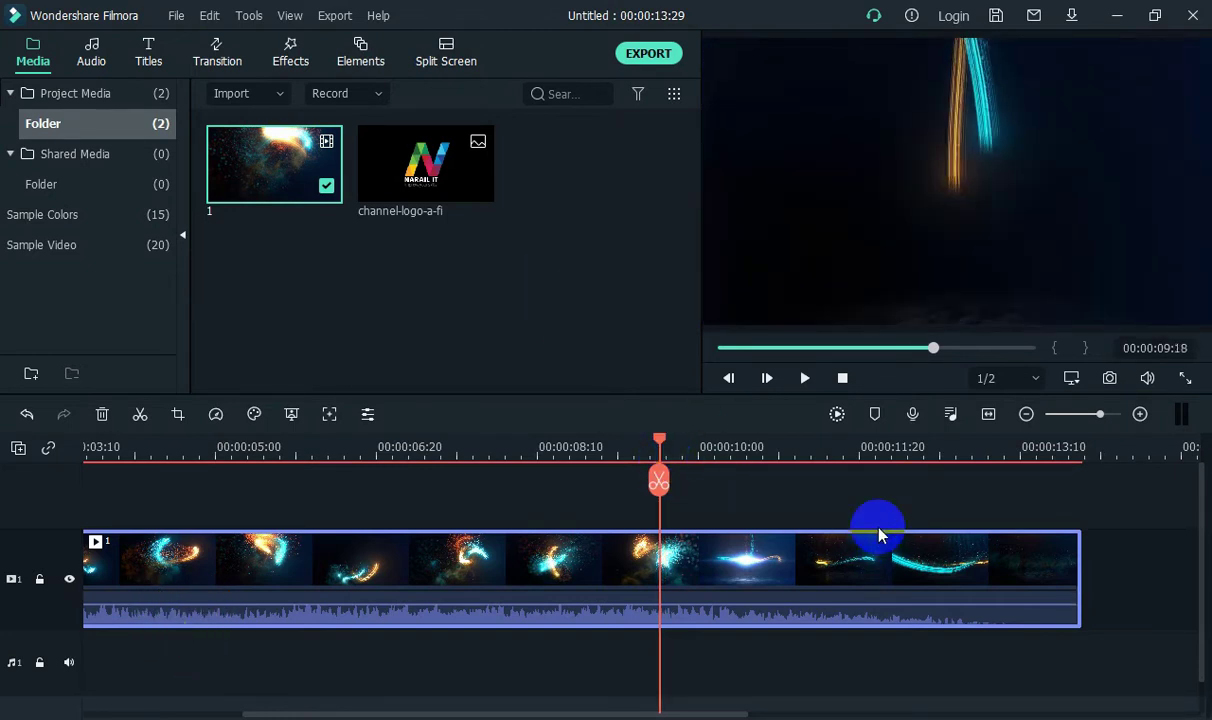
Step: Place the channel-logo-a-fi image on a track above clip 1 at about 00:00:09:18 and scale it down, centred in the frame
{"action": "left_click_drag", "start_coordinate": [372, 152], "coordinate": [696, 529]}
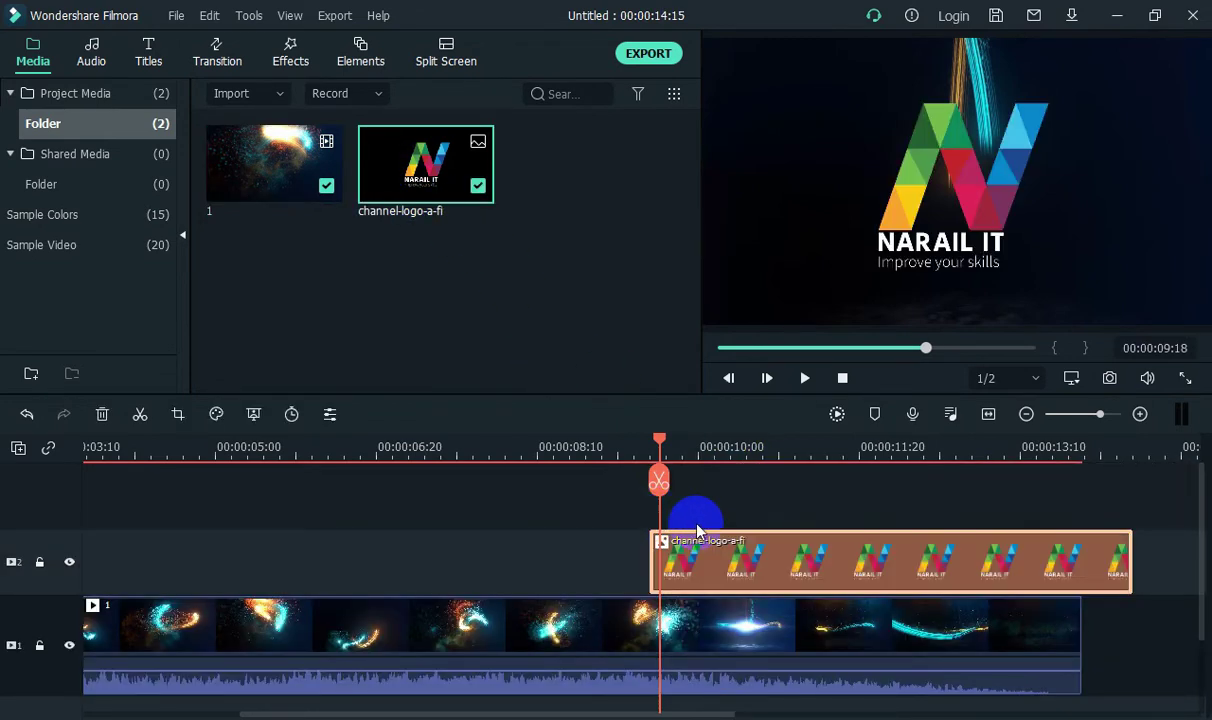
{"action": "left_click", "coordinate": [936, 200]}
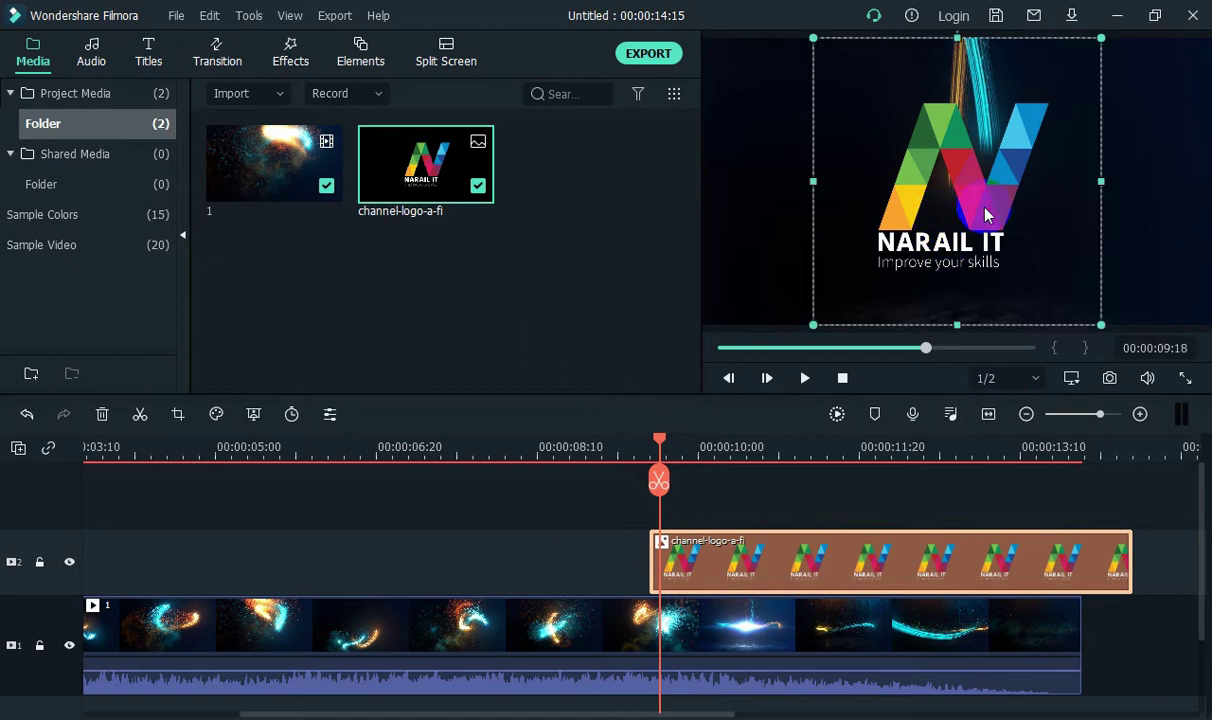
{"action": "left_click_drag", "start_coordinate": [810, 326], "coordinate": [933, 217]}
{"action": "left_click_drag", "start_coordinate": [1016, 159], "coordinate": [968, 204]}
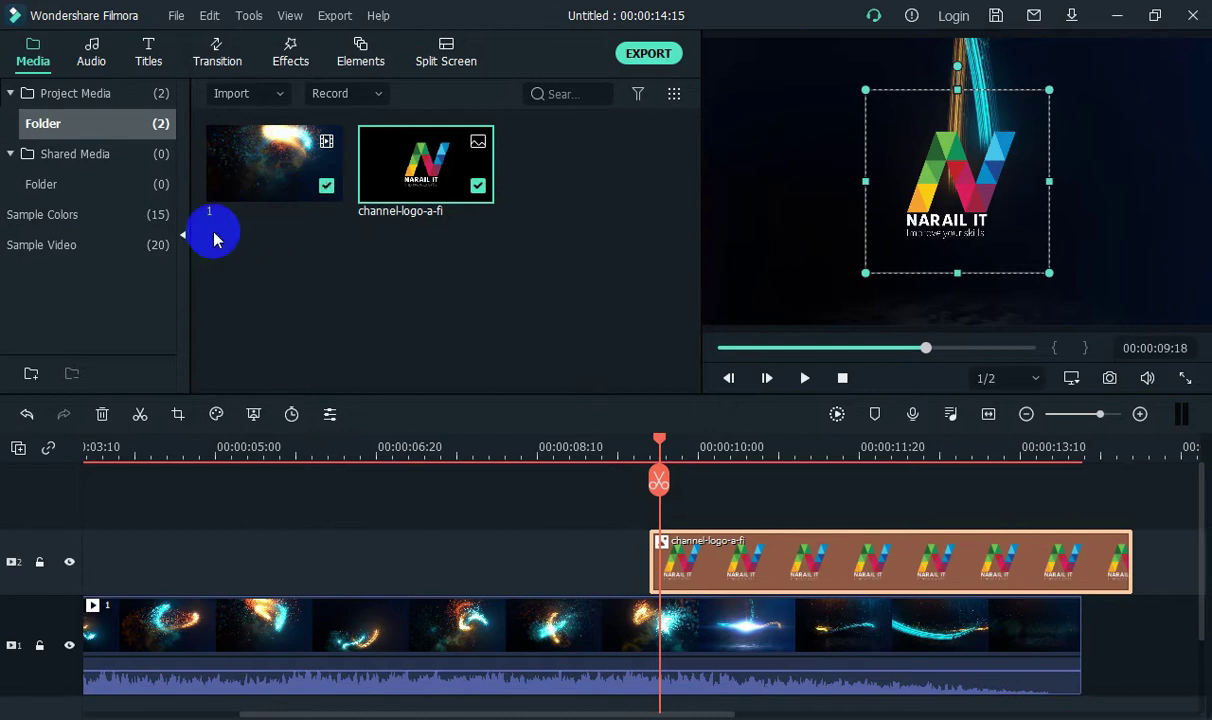
Step: Extend the end of the logo clip to 00:00:16:10
{"action": "left_click", "coordinate": [1128, 638]}
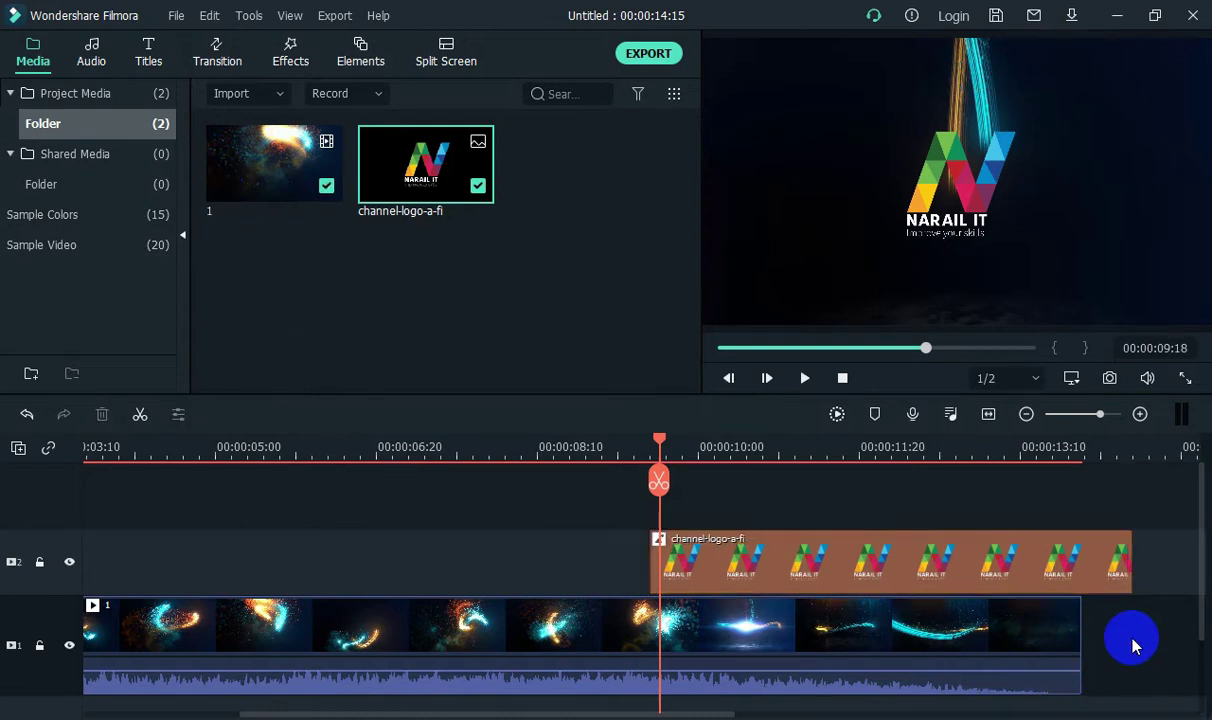
{"action": "left_click", "coordinate": [1104, 560]}
{"action": "mouse_move", "coordinate": [1130, 578]}
{"action": "left_mouse_down"}
{"action": "mouse_move", "coordinate": [1201, 641]}
{"action": "mouse_move", "coordinate": [1131, 563]}
{"action": "left_mouse_up"}
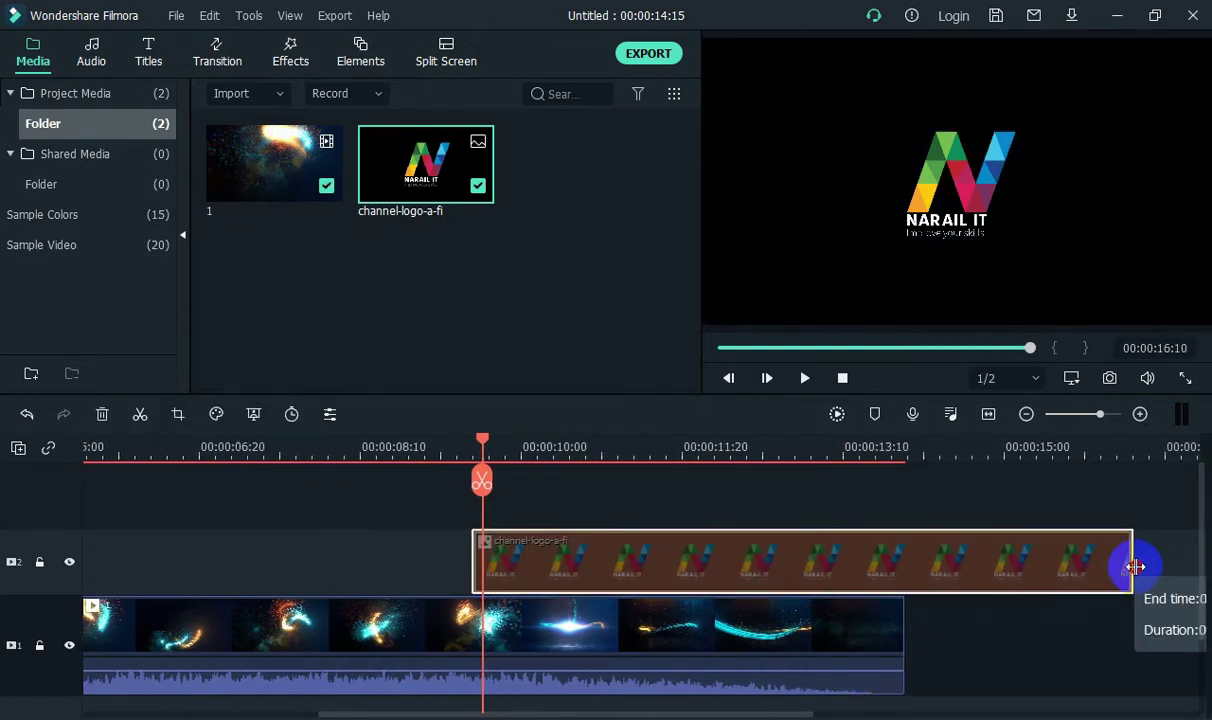
Step: Add a second copy of clip 1 on a track above the logo, starting at 00:00:00:00, and set the playhead at 00:00:10:08
{"action": "left_click_drag", "start_coordinate": [760, 710], "coordinate": [585, 714]}
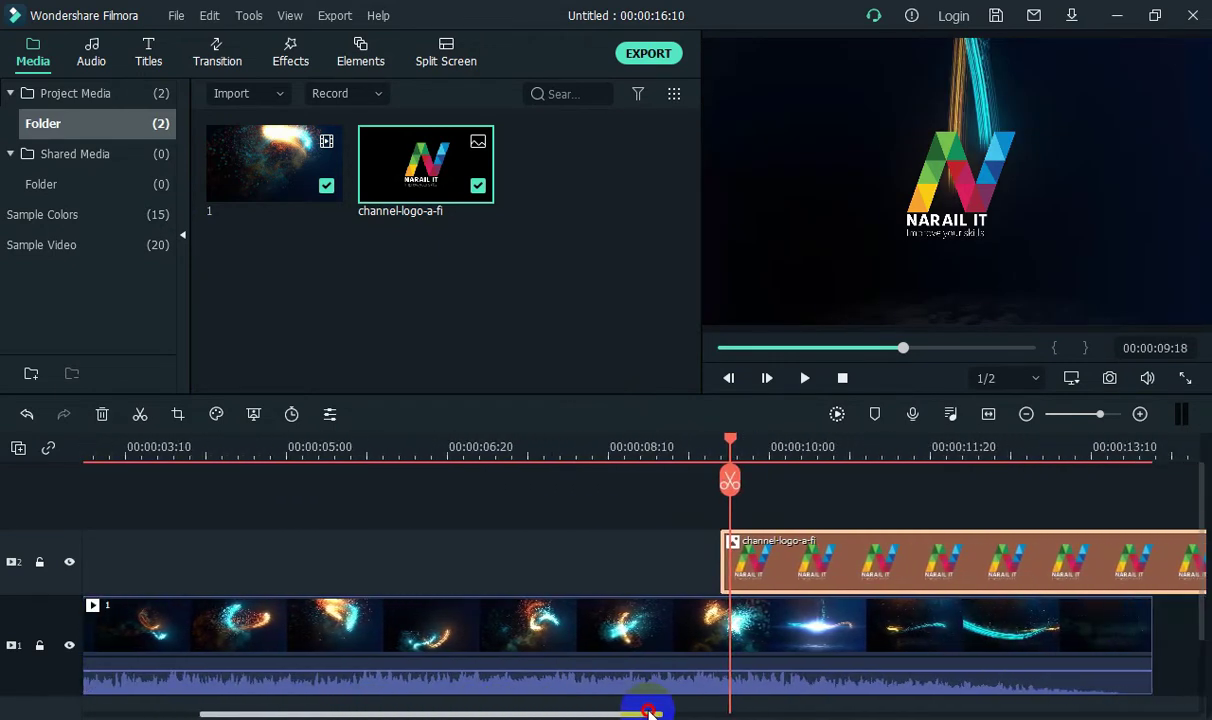
{"action": "left_click_drag", "start_coordinate": [307, 170], "coordinate": [4, 483]}
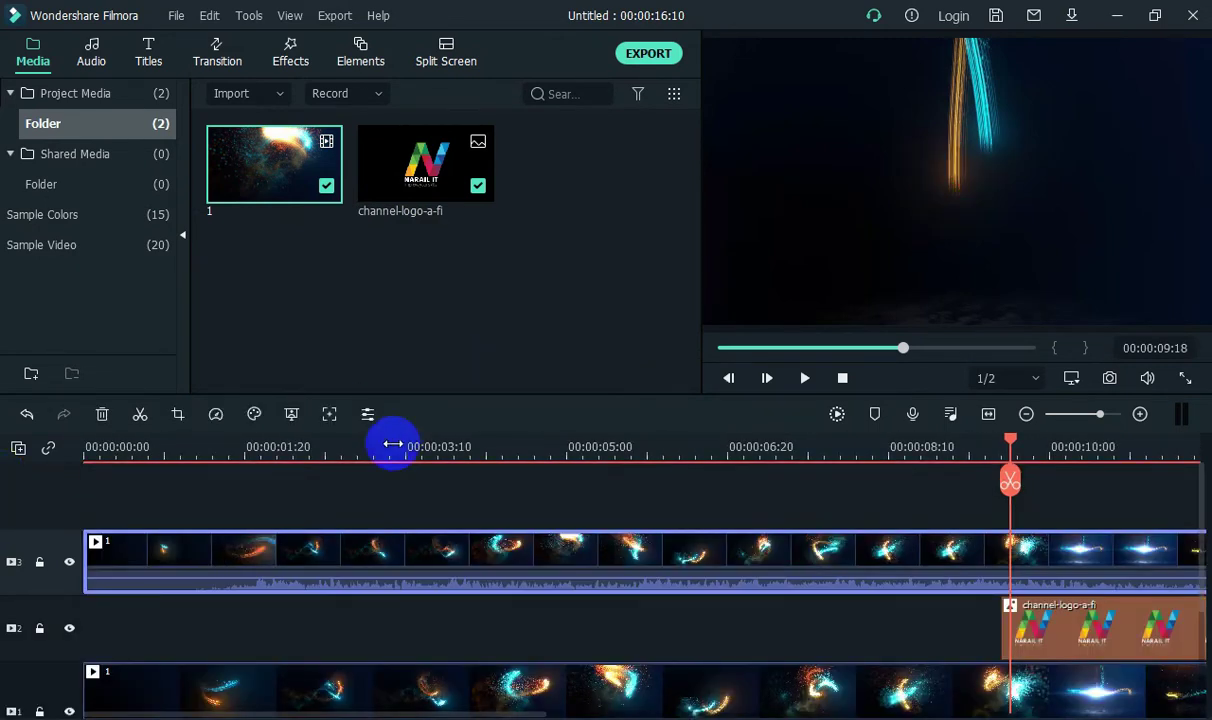
{"action": "left_click_drag", "start_coordinate": [455, 715], "coordinate": [695, 698]}
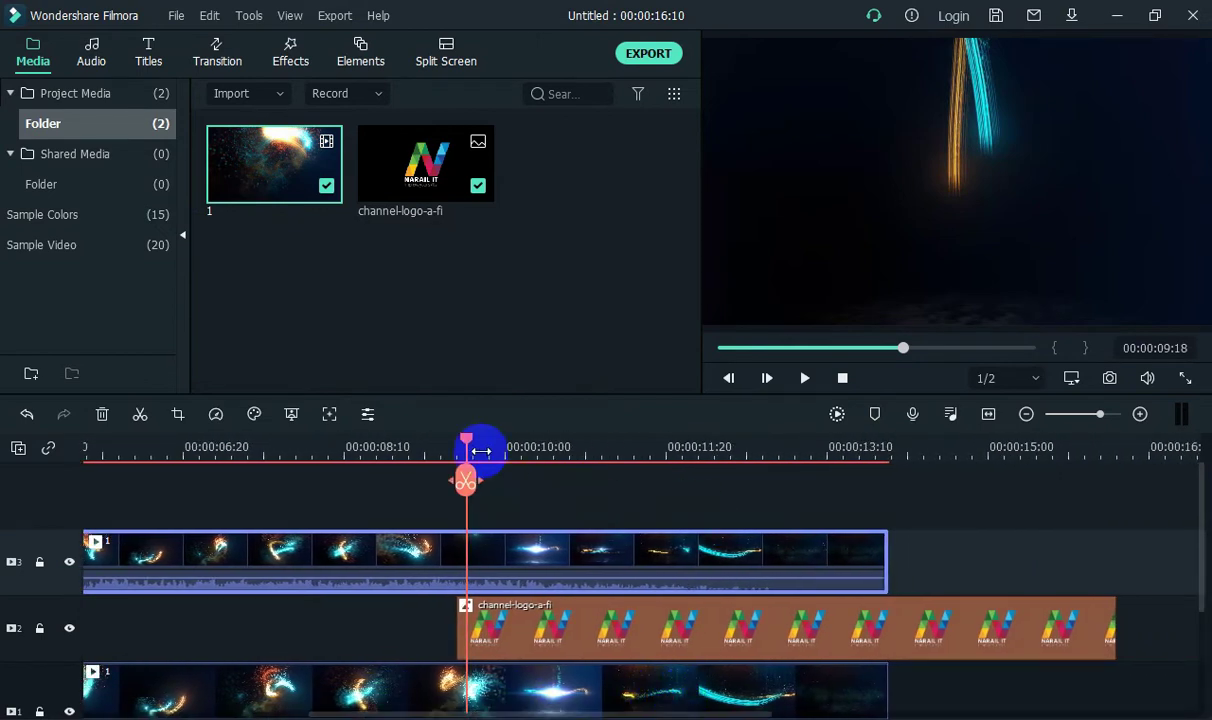
{"action": "left_click_drag", "start_coordinate": [469, 446], "coordinate": [533, 452]}
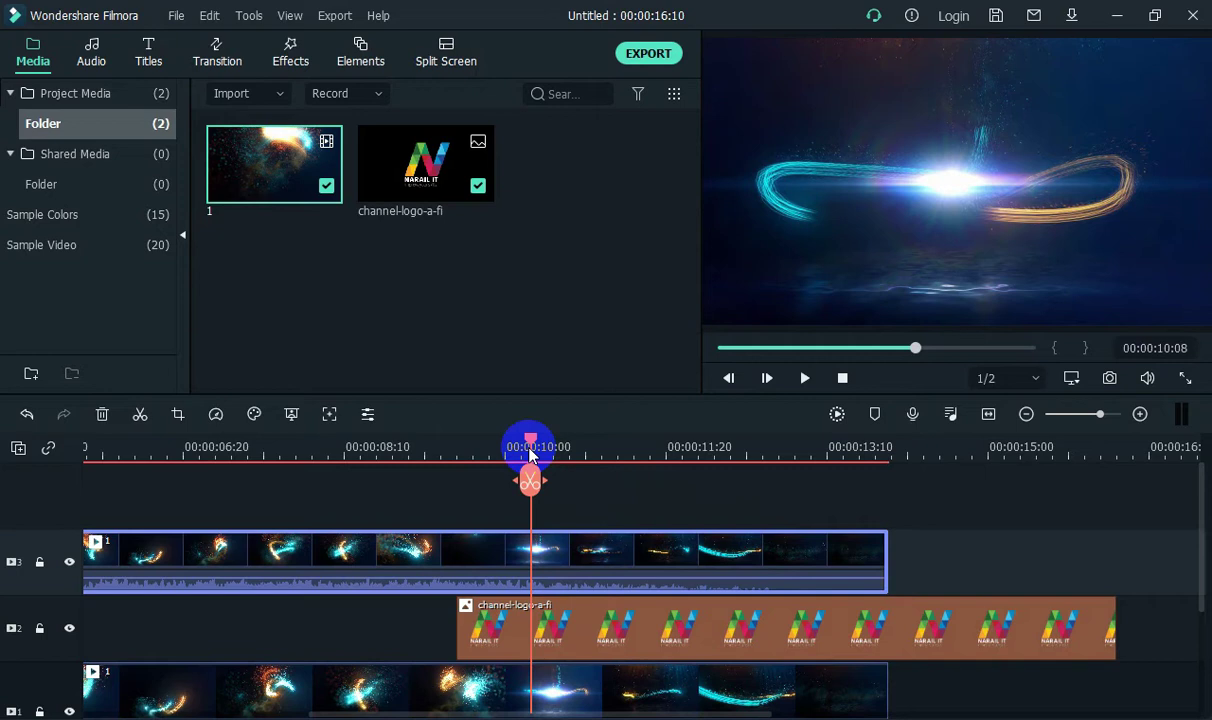
Step: Set the blending mode of the clip 1 copy above the logo to Lighten
{"action": "left_click", "coordinate": [598, 535]}
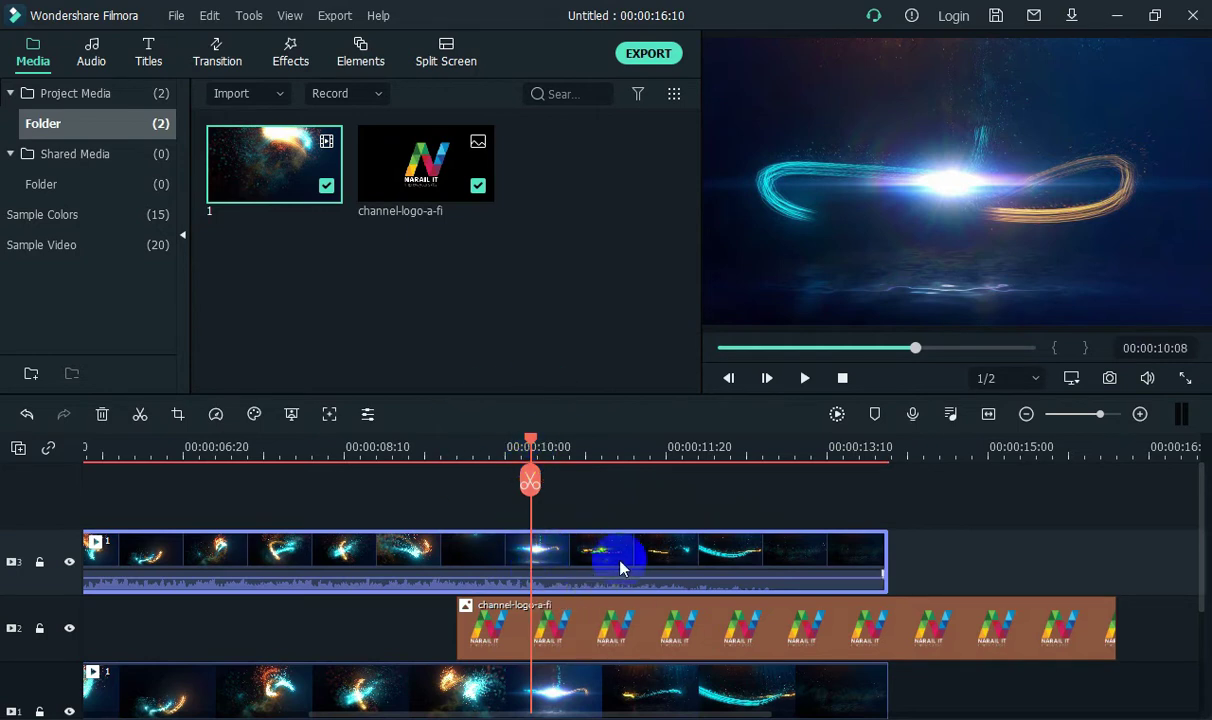
{"action": "double_click", "coordinate": [545, 560]}
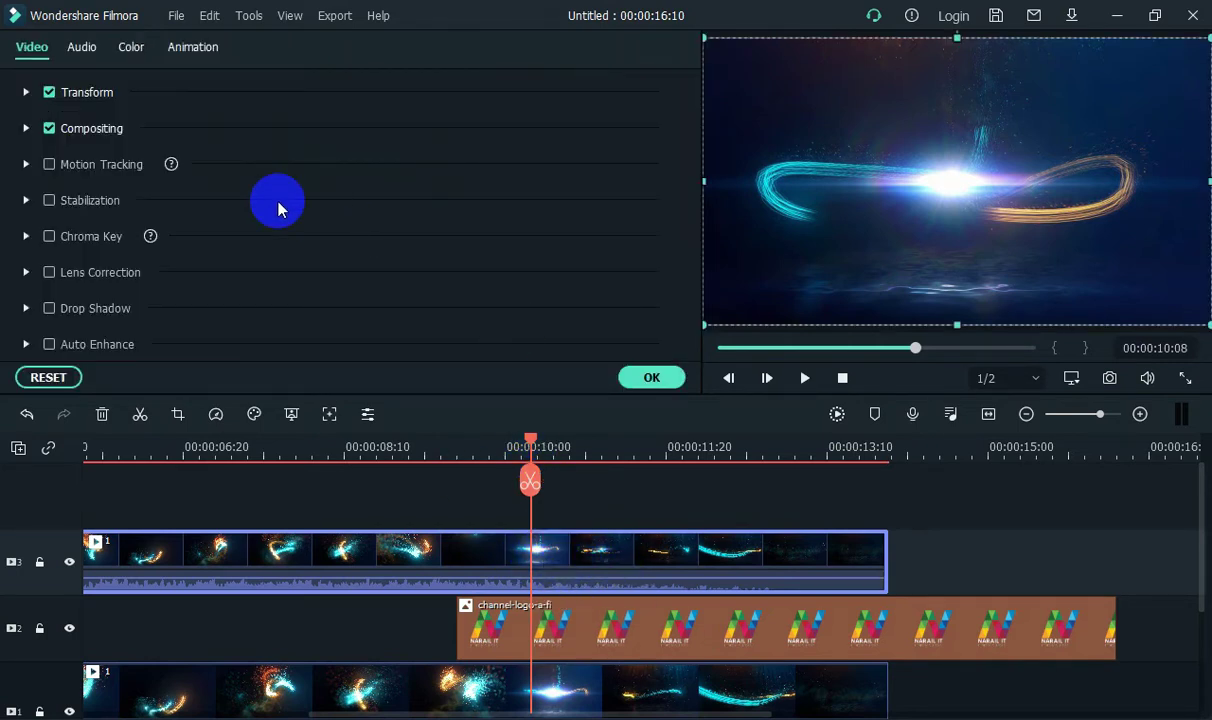
{"action": "left_click", "coordinate": [27, 130]}
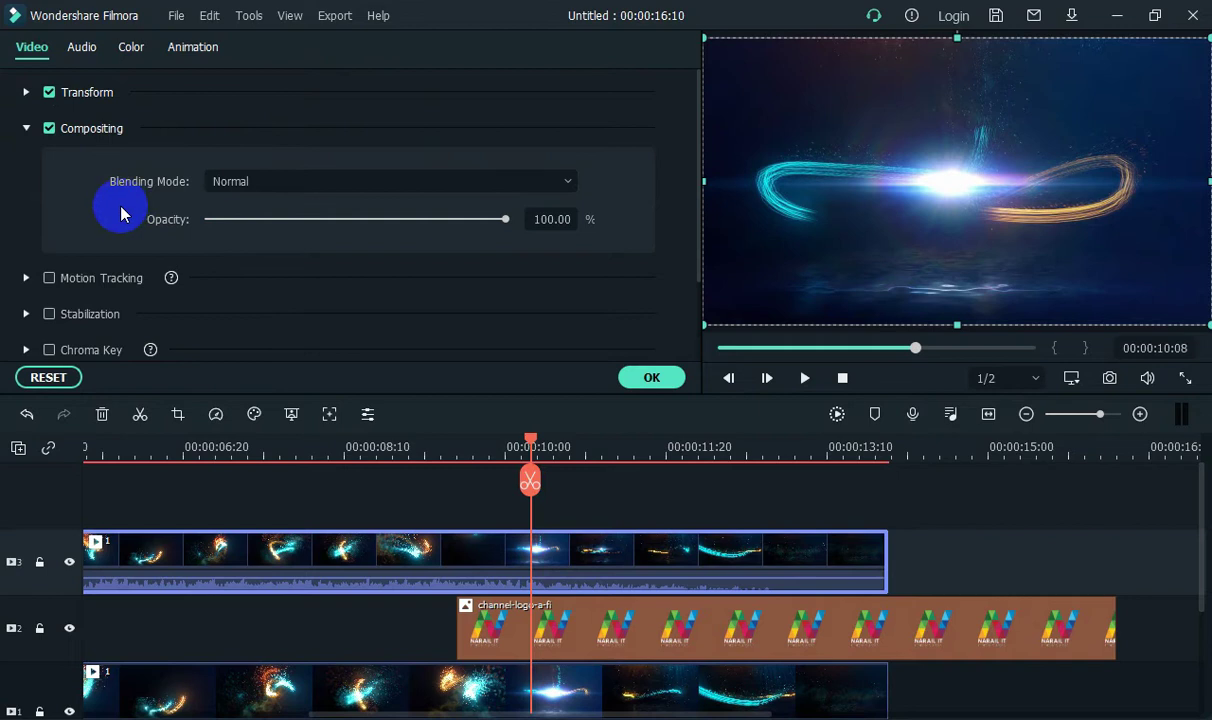
{"action": "left_click", "coordinate": [281, 185]}
{"action": "left_click", "coordinate": [281, 187]}
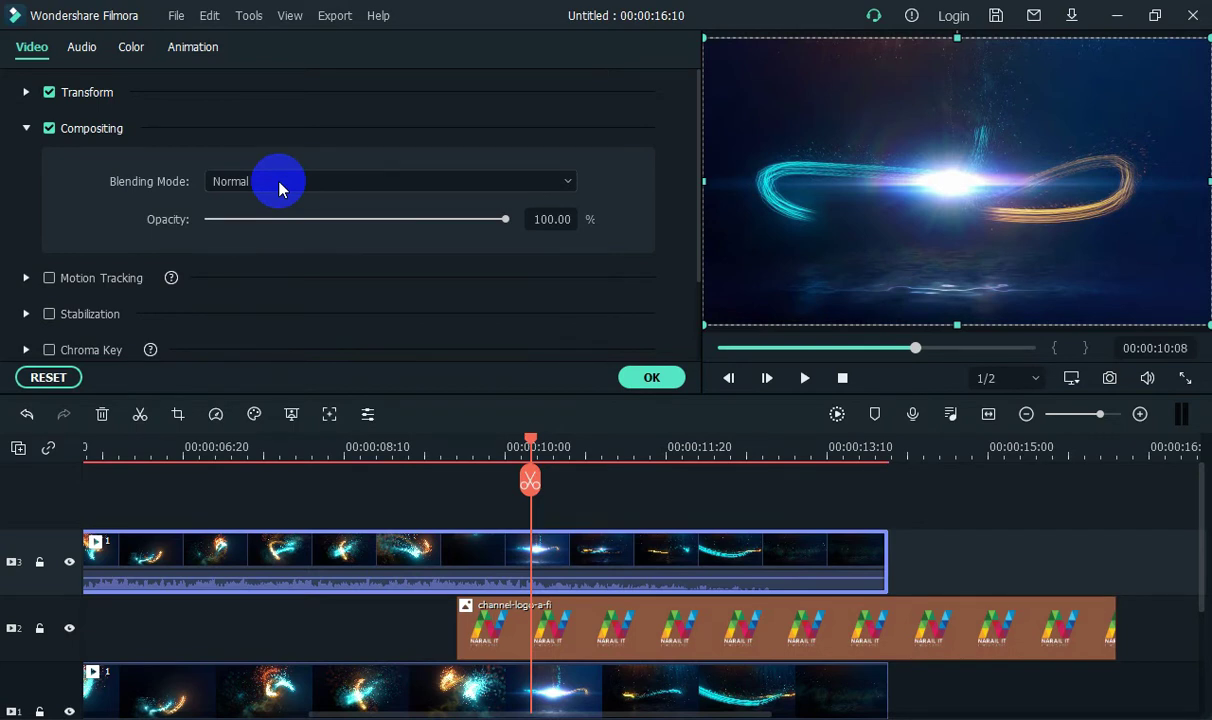
{"action": "scroll", "coordinate": [278, 186], "scroll_direction": "down", "scroll_amount": 1}
{"action": "scroll", "coordinate": [278, 186], "scroll_direction": "down", "scroll_amount": 3}
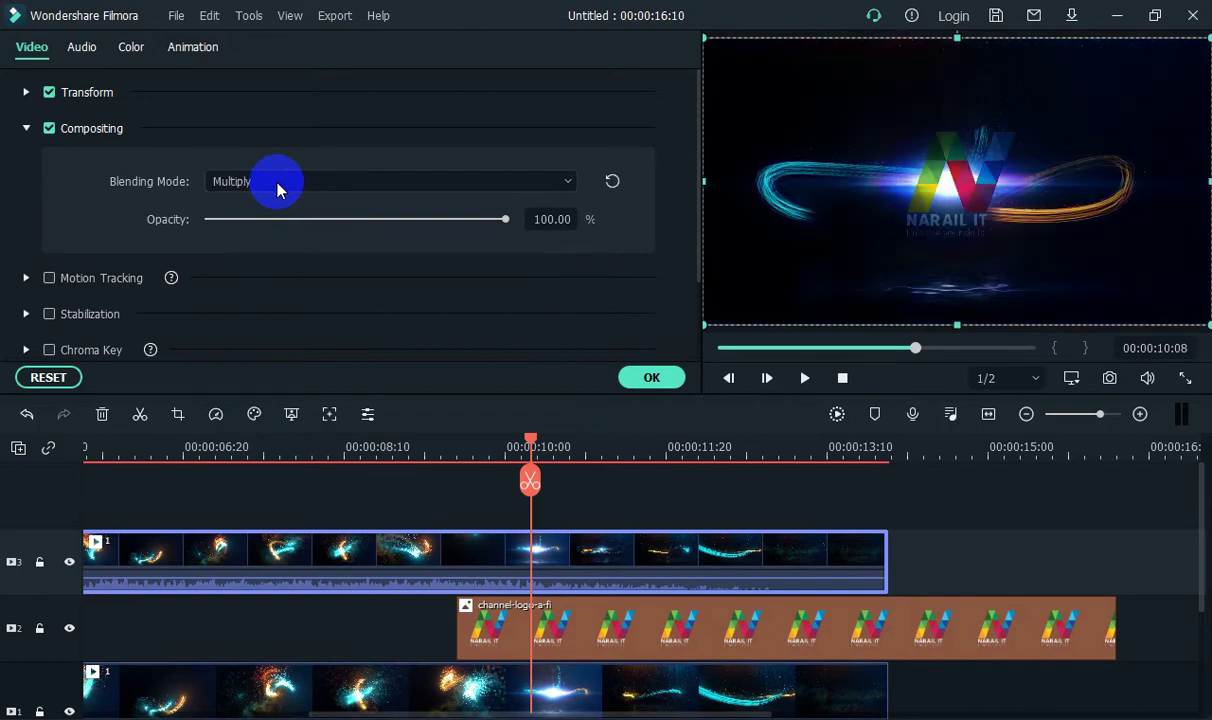
{"action": "scroll", "coordinate": [278, 190], "scroll_direction": "down", "scroll_amount": 1}
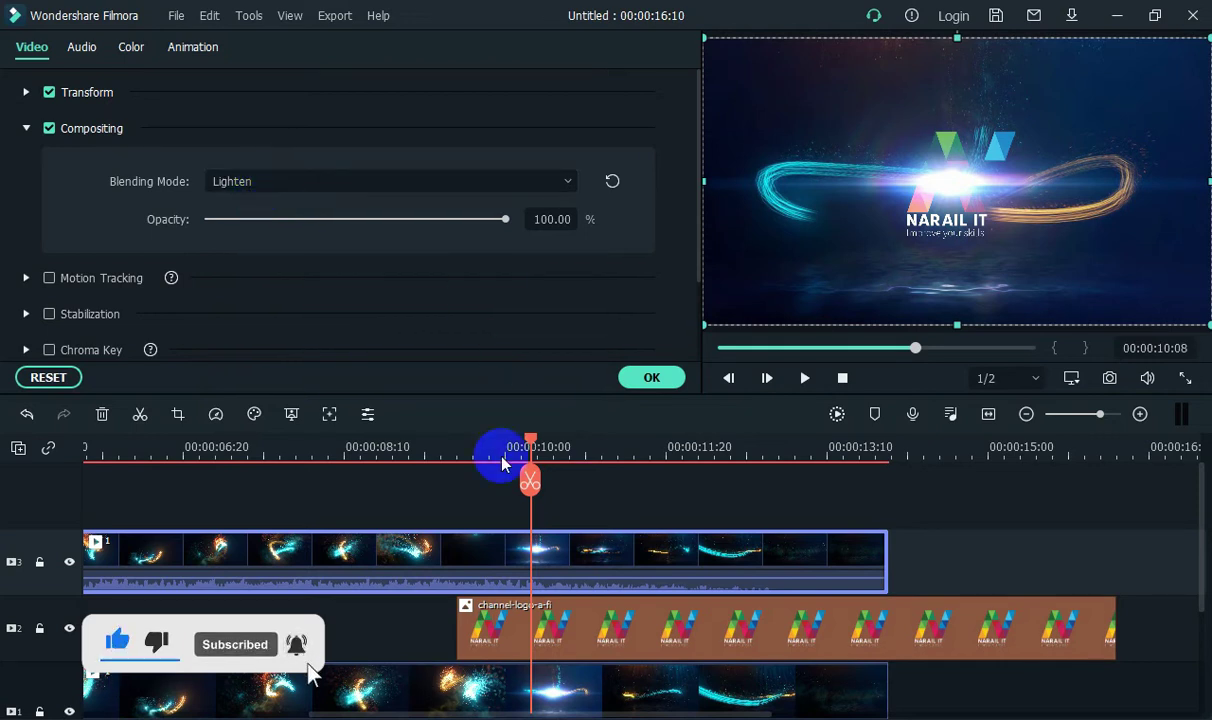
Step: Play the composition from 00:00:00:00 to about 00:00:12:27 to check how the logo blends with the particles
{"action": "left_click_drag", "start_coordinate": [532, 440], "coordinate": [2, 510]}
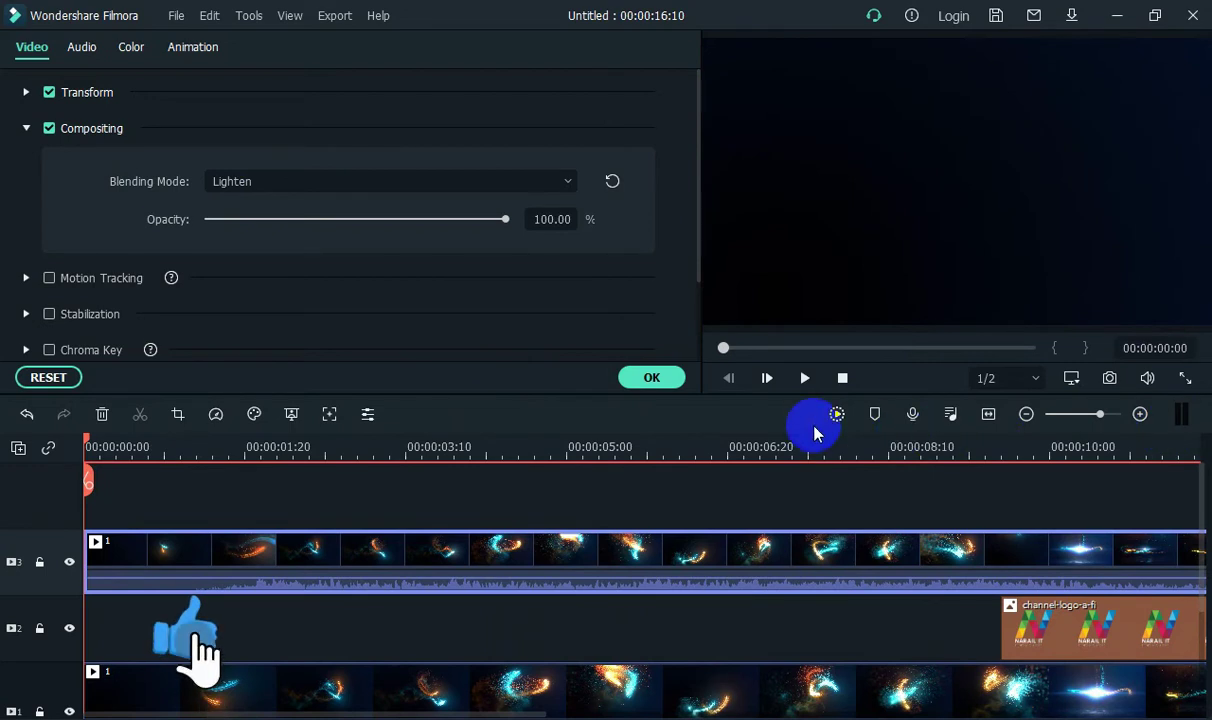
{"action": "left_click", "coordinate": [804, 377]}
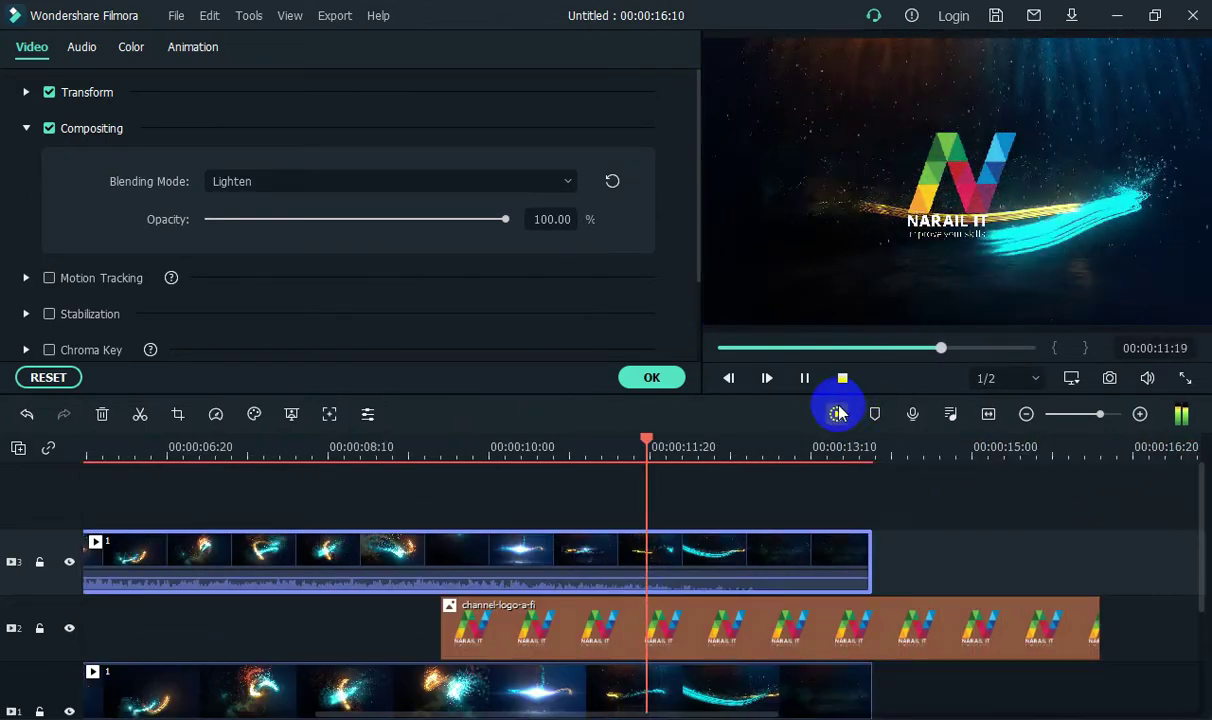
{"action": "left_click", "coordinate": [804, 379]}
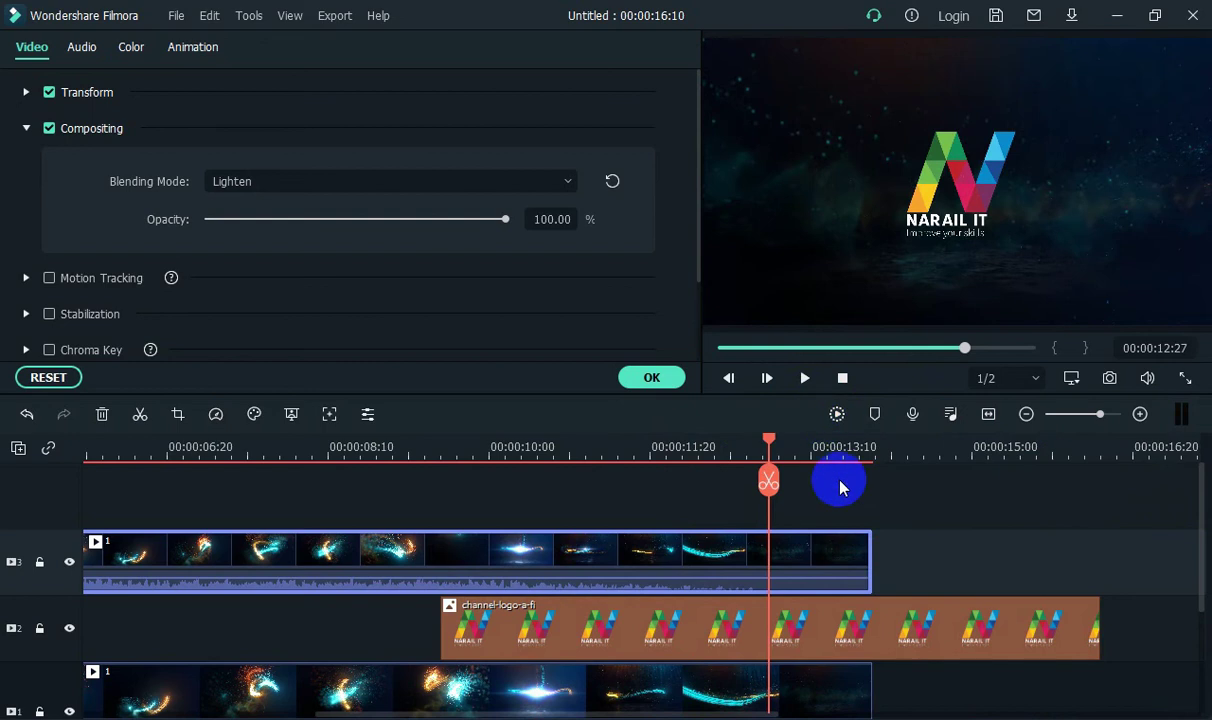
Step: Set the playhead at 00:00:09:18 near the logo's start and accept the upper clip's compositing settings
{"action": "scroll", "coordinate": [868, 493], "scroll_direction": "down", "scroll_amount": 1}
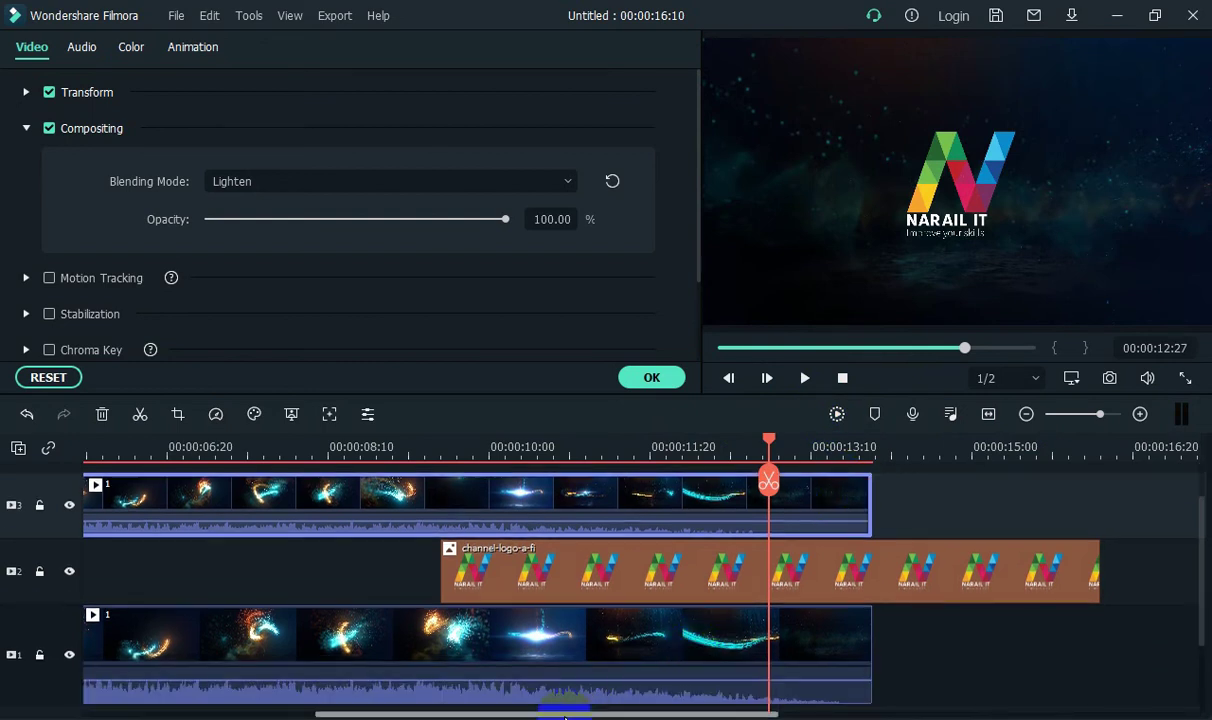
{"action": "left_click_drag", "start_coordinate": [565, 714], "coordinate": [527, 714]}
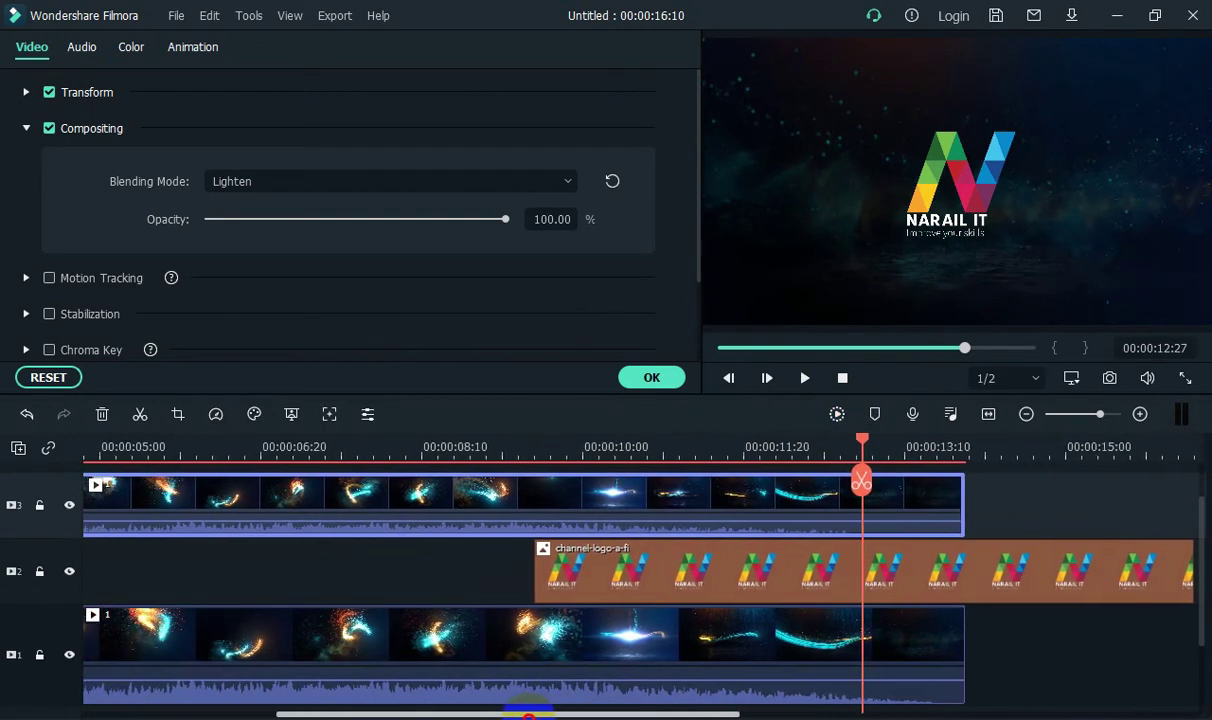
{"action": "left_click", "coordinate": [511, 440]}
{"action": "left_click_drag", "start_coordinate": [511, 447], "coordinate": [546, 450]}
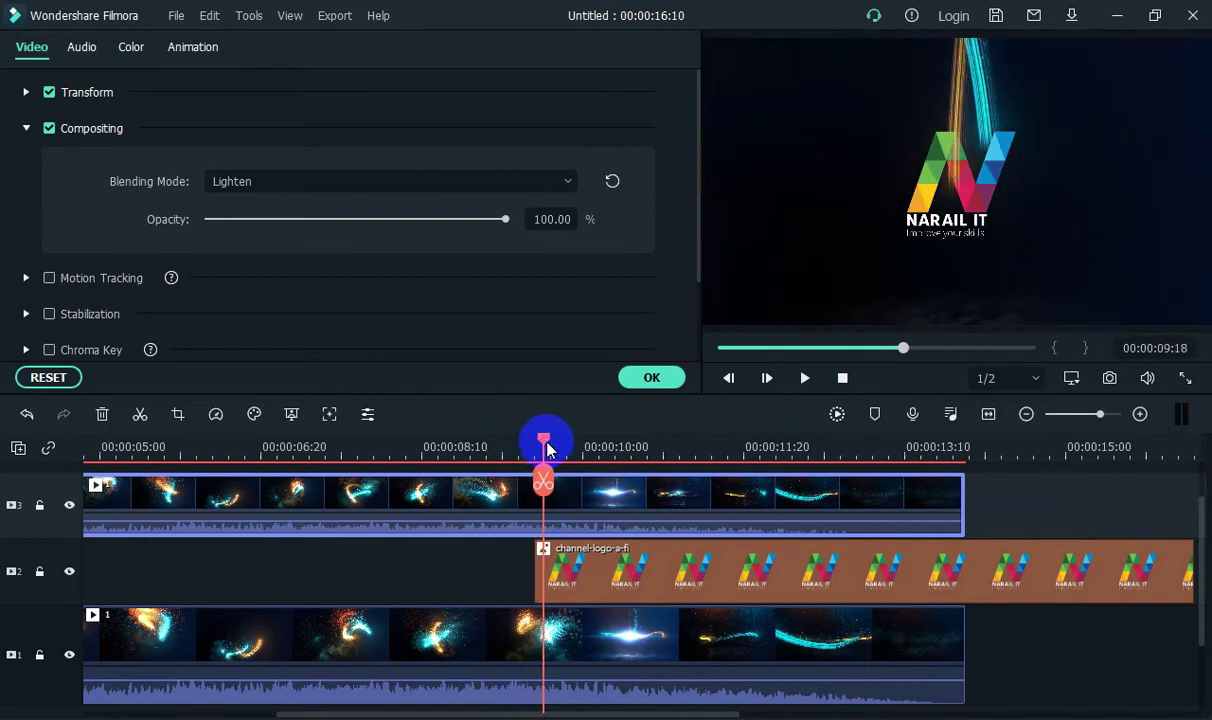
{"action": "left_click", "coordinate": [655, 364]}
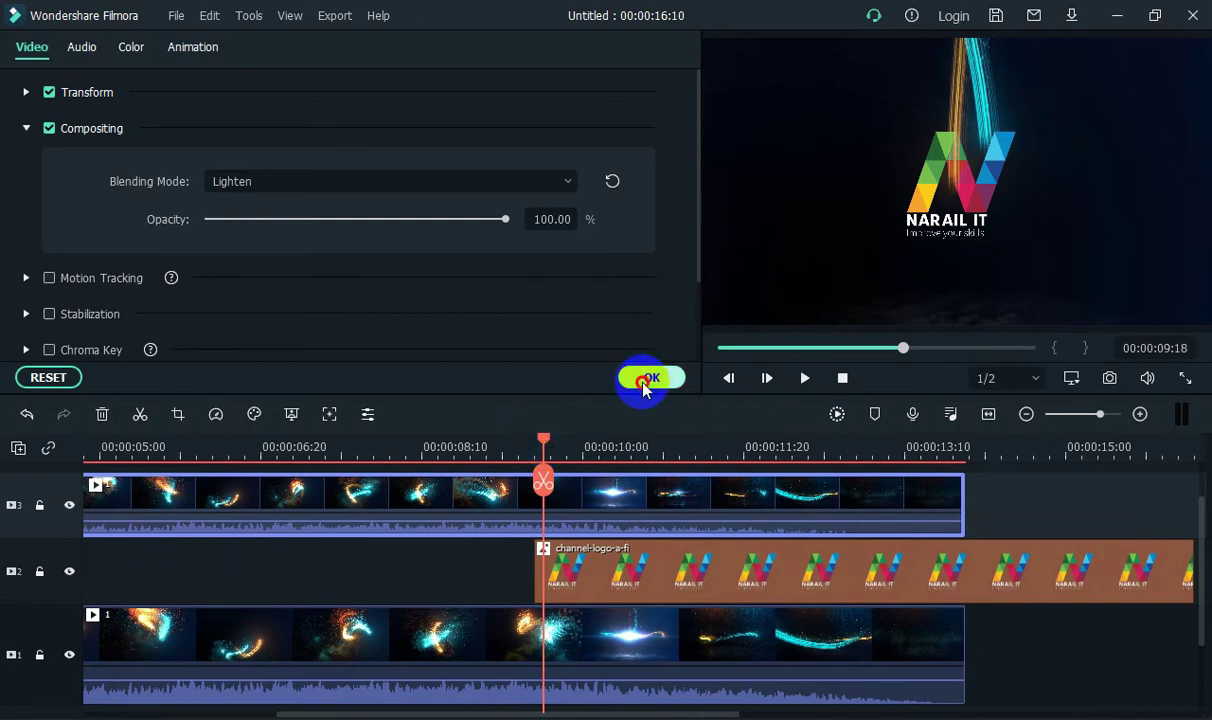
Step: Nudge the logo clip slightly earlier and apply the Dissolve transition to its start
{"action": "left_click", "coordinate": [572, 580]}
{"action": "left_click_drag", "start_coordinate": [575, 582], "coordinate": [564, 576]}
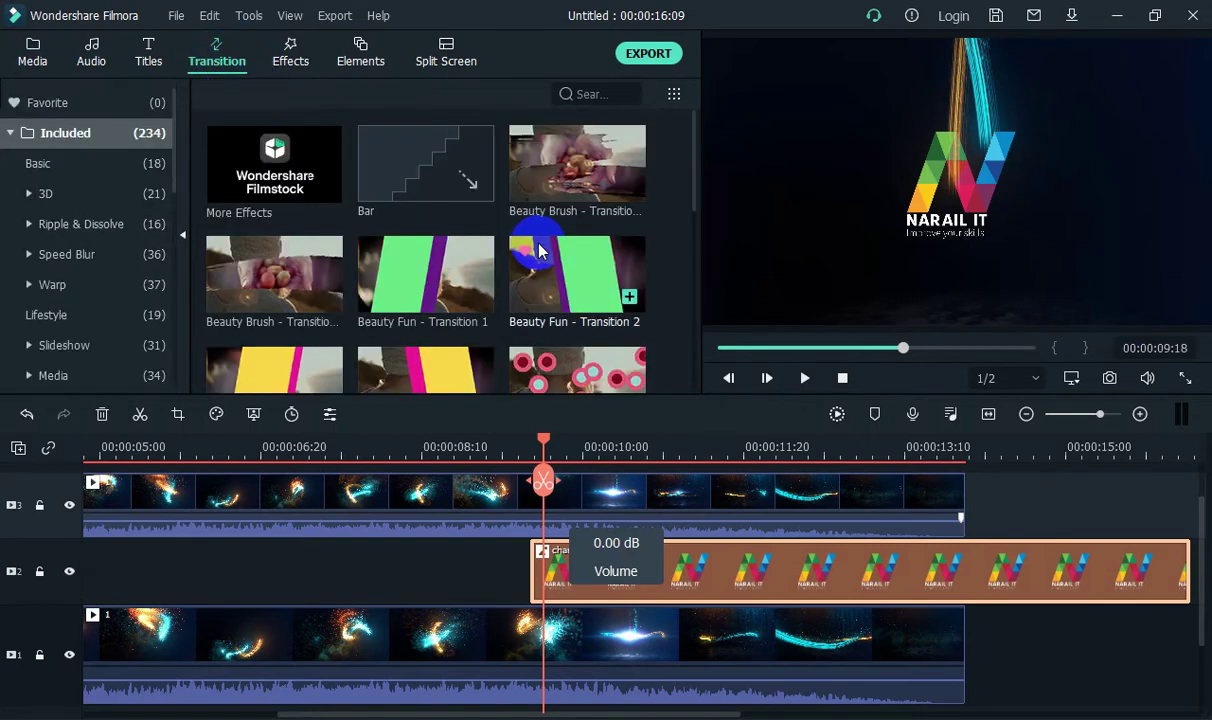
{"action": "scroll", "coordinate": [370, 250], "scroll_direction": "down", "scroll_amount": 3}
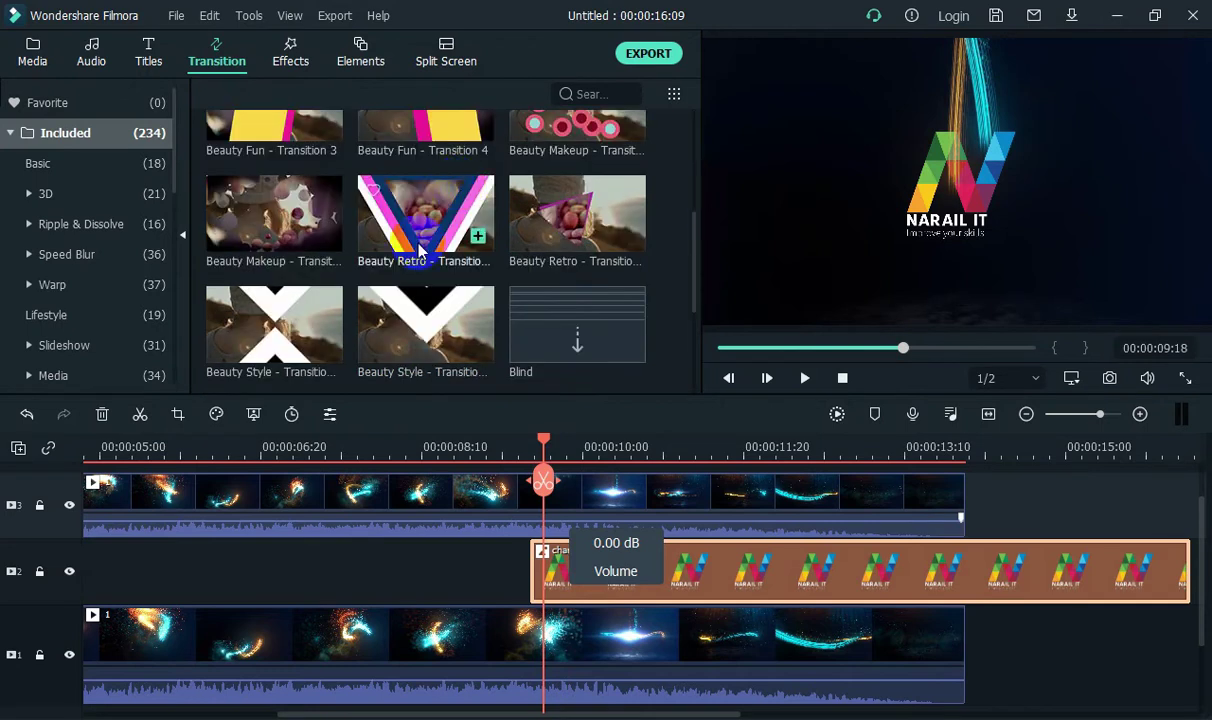
{"action": "scroll", "coordinate": [418, 245], "scroll_direction": "down", "scroll_amount": 3}
{"action": "scroll", "coordinate": [460, 206], "scroll_direction": "down", "scroll_amount": 3}
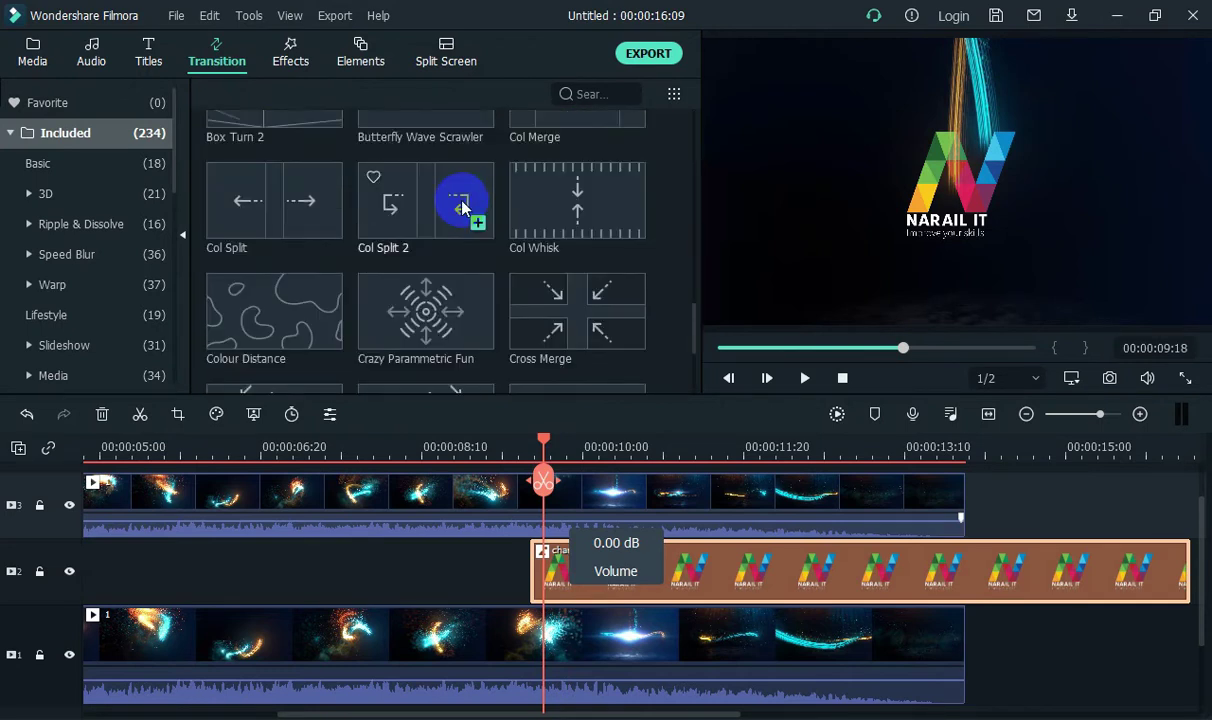
{"action": "scroll", "coordinate": [416, 262], "scroll_direction": "down", "scroll_amount": 3}
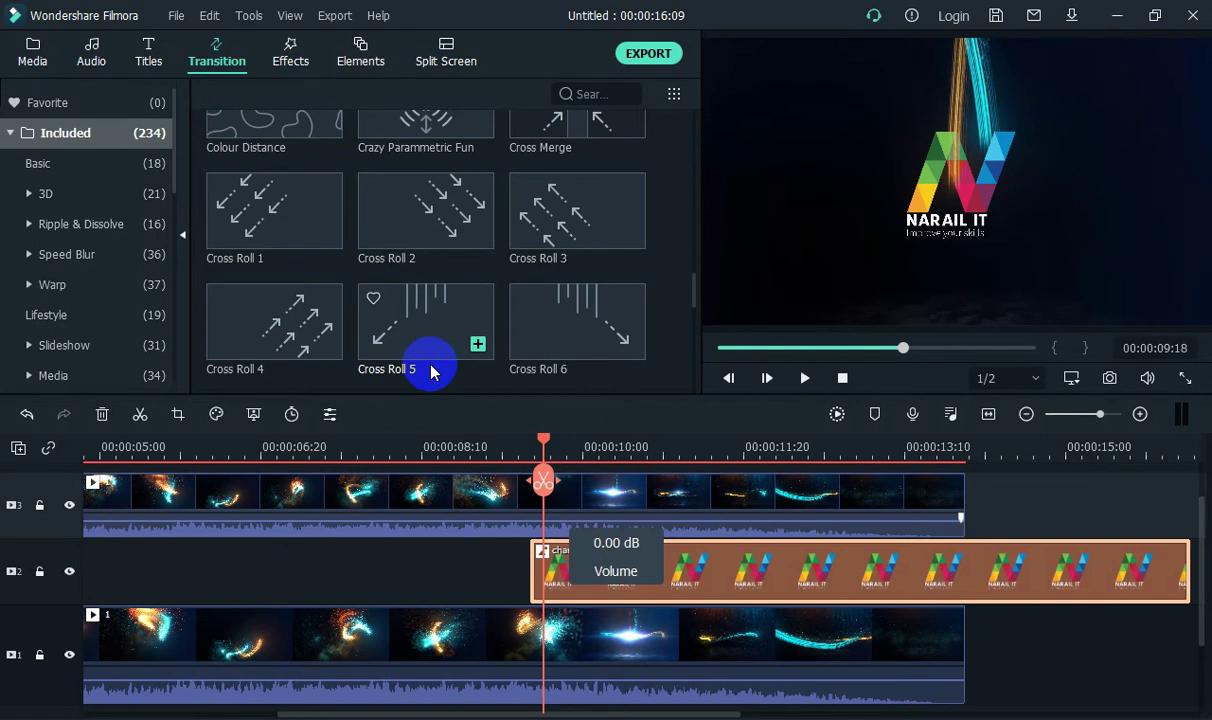
{"action": "scroll", "coordinate": [445, 258], "scroll_direction": "down", "scroll_amount": 3}
{"action": "scroll", "coordinate": [443, 258], "scroll_direction": "down", "scroll_amount": 5}
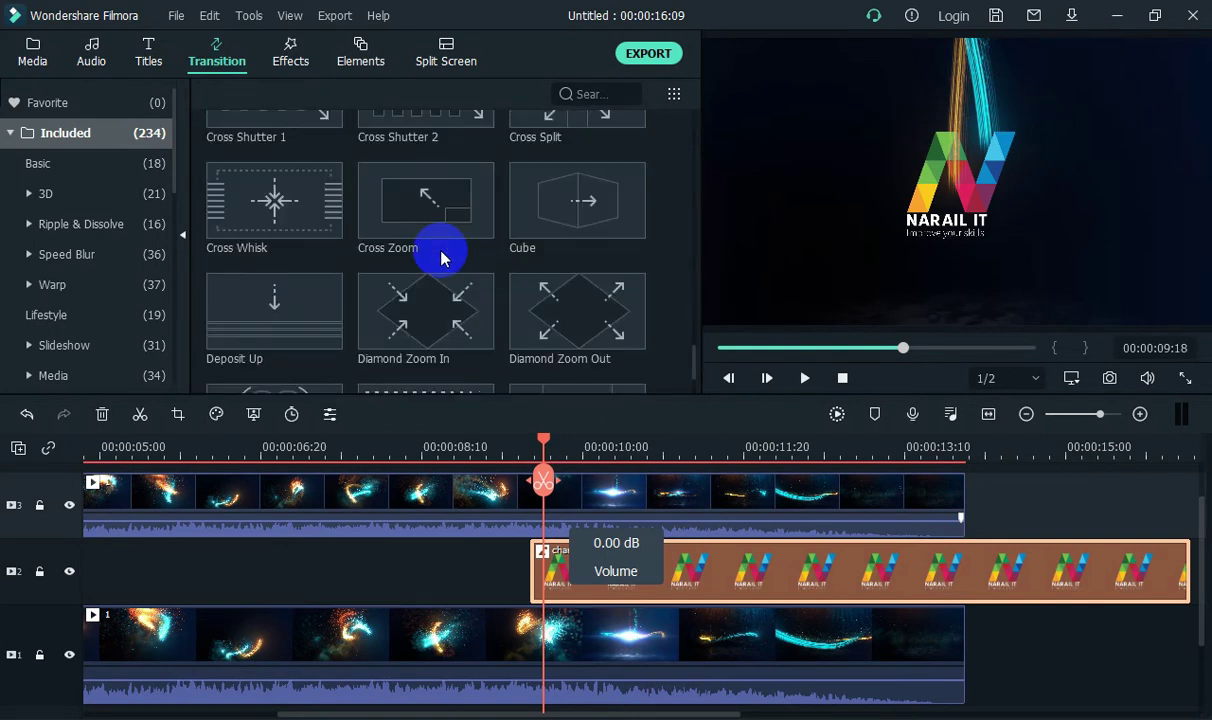
{"action": "scroll", "coordinate": [405, 190], "scroll_direction": "down", "scroll_amount": 2}
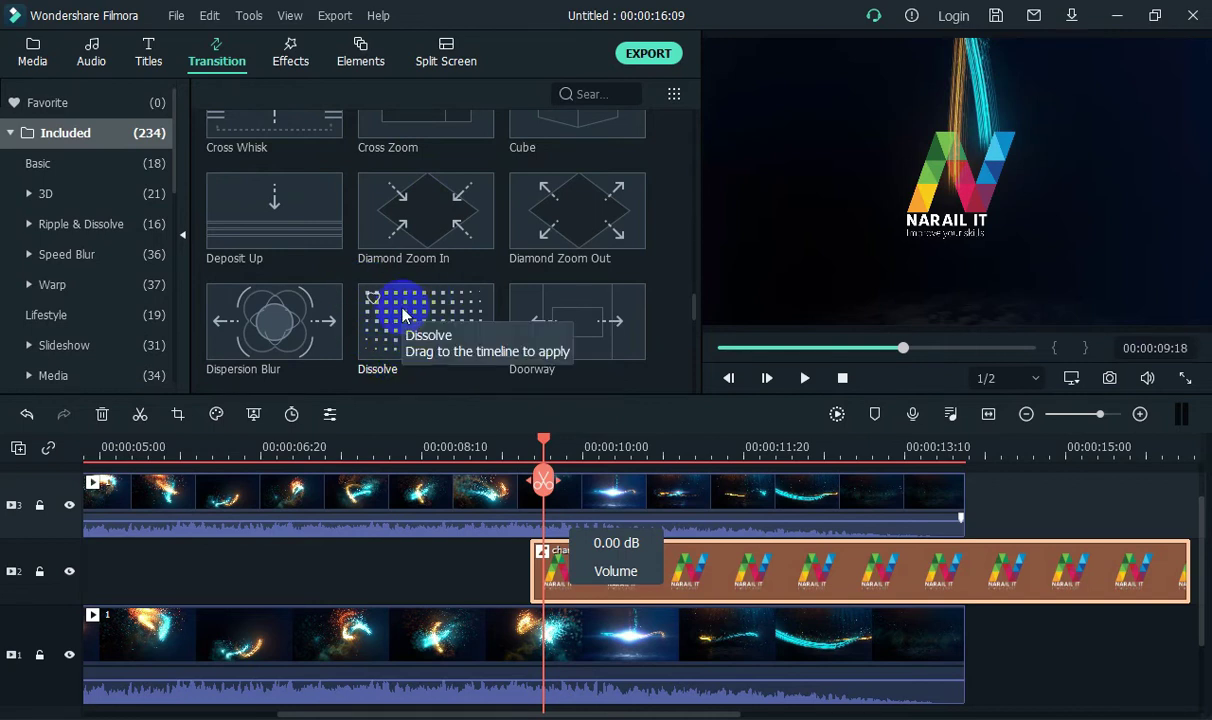
{"action": "left_click_drag", "start_coordinate": [406, 344], "coordinate": [545, 575]}
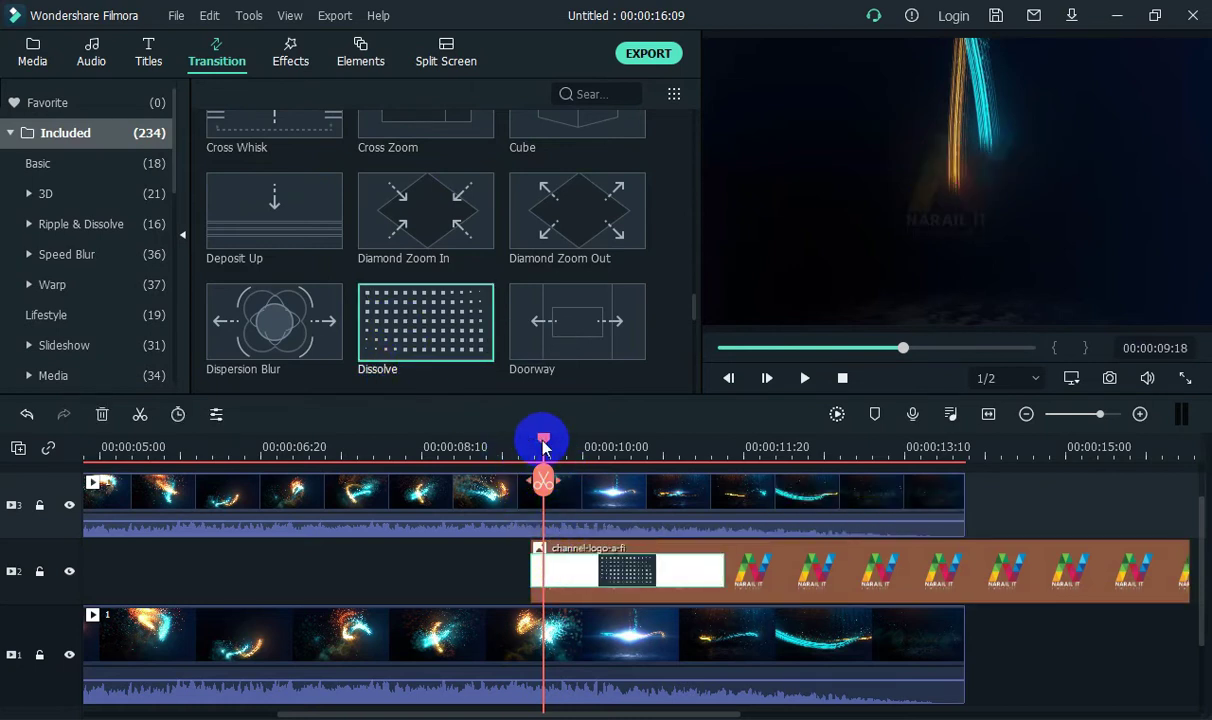
Step: Play the section from about 00:00:08:22 onward repeatedly to check the logo's dissolve-in over the light burst
{"action": "left_click_drag", "start_coordinate": [543, 443], "coordinate": [467, 462]}
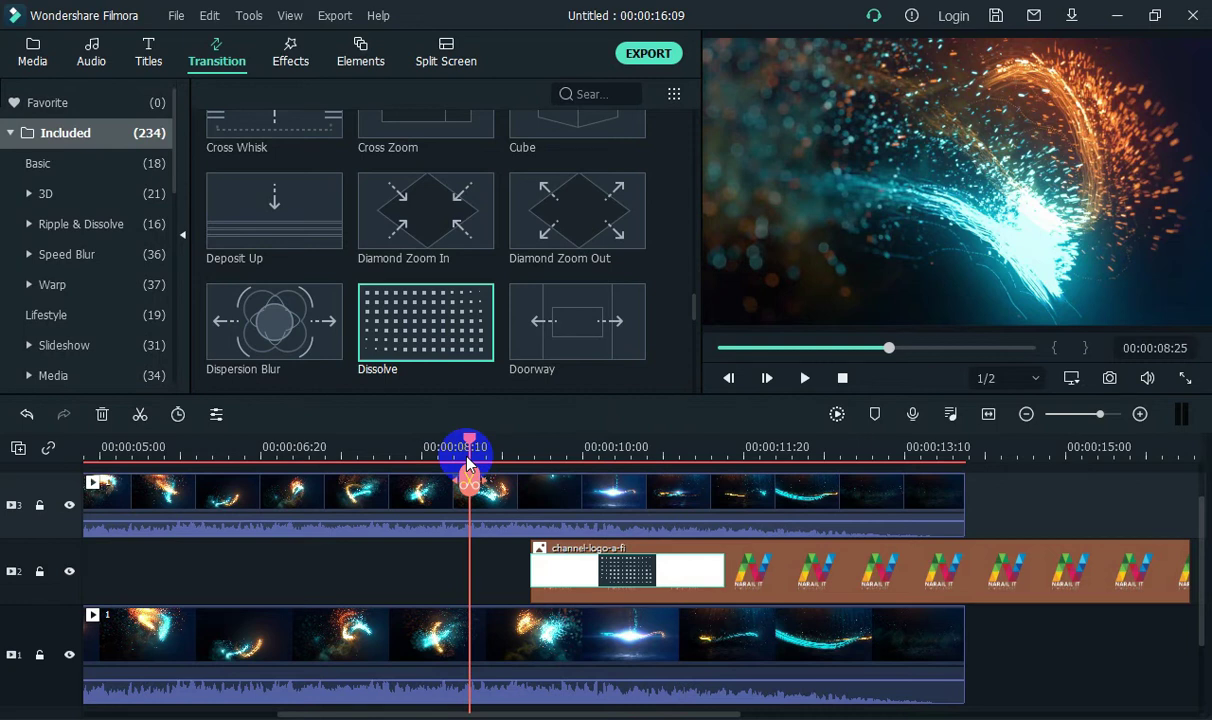
{"action": "left_click_drag", "start_coordinate": [1013, 692], "coordinate": [967, 692]}
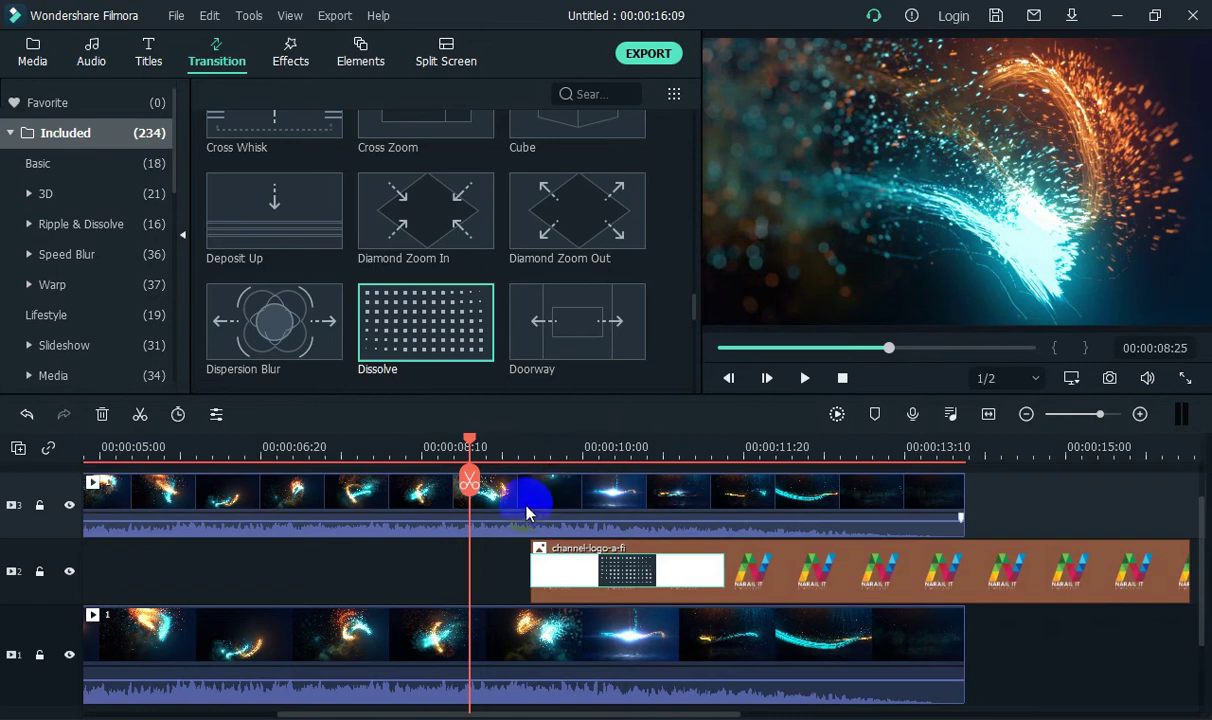
{"action": "left_click_drag", "start_coordinate": [471, 436], "coordinate": [459, 440]}
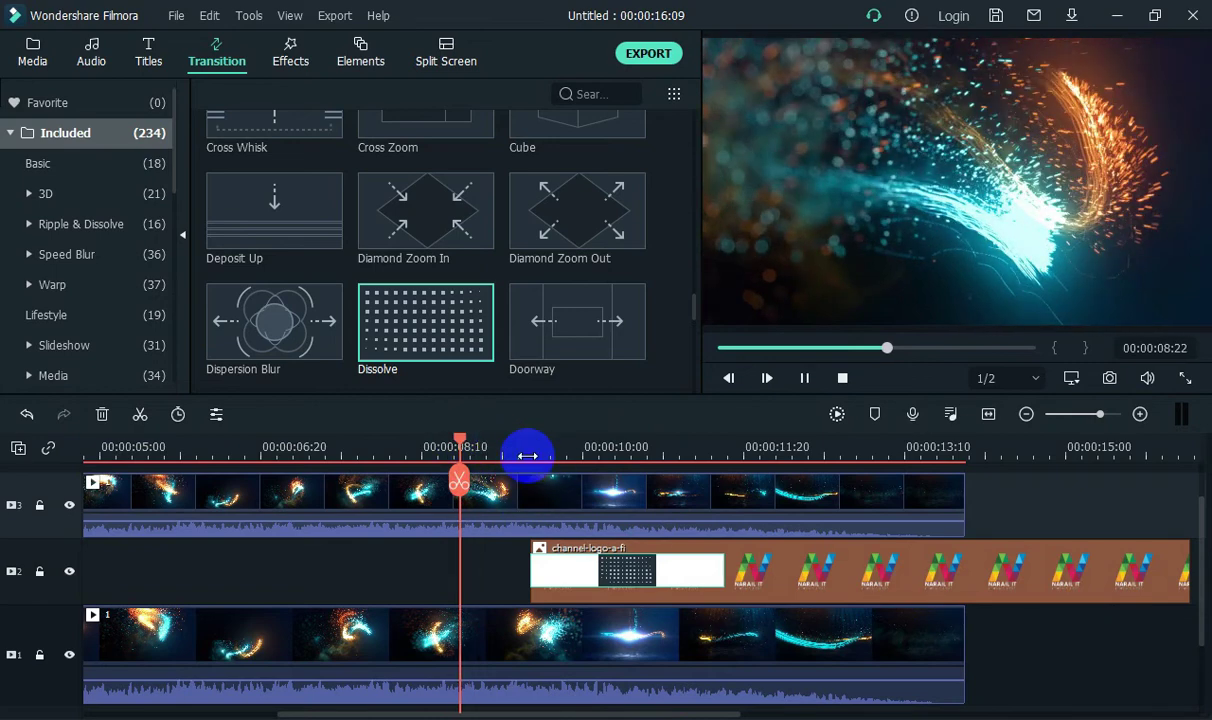
{"action": "key", "text": "space"}
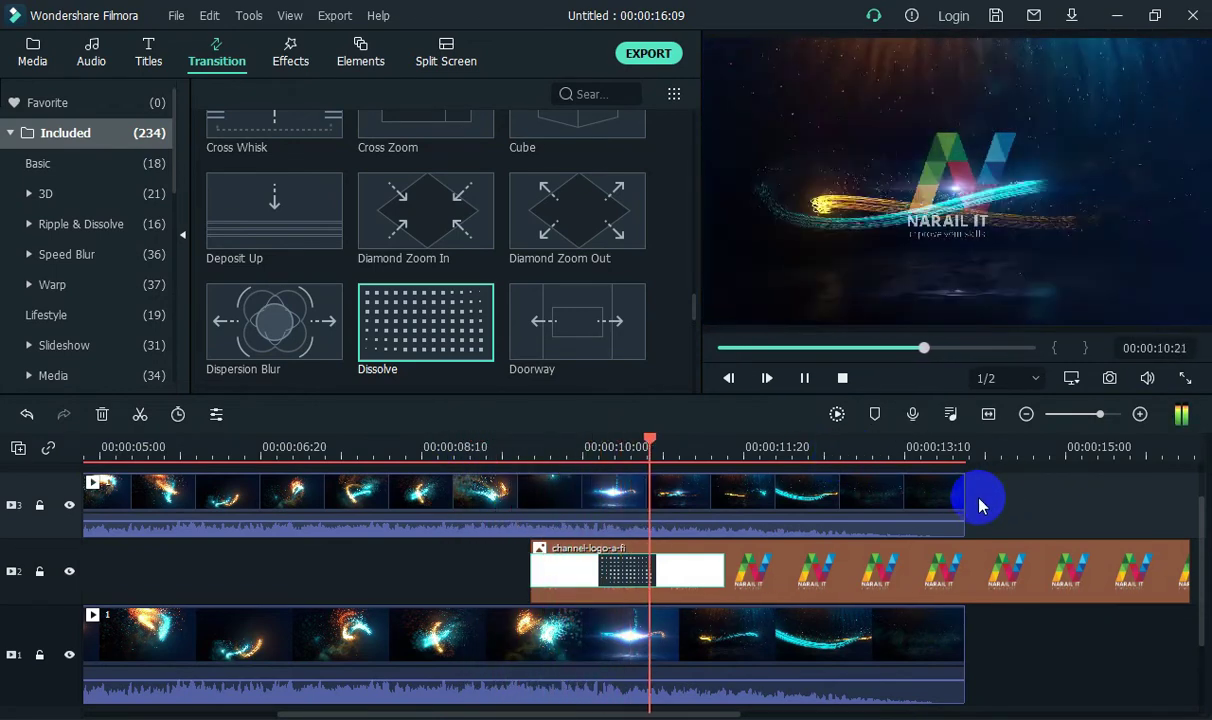
{"action": "key", "text": "space"}
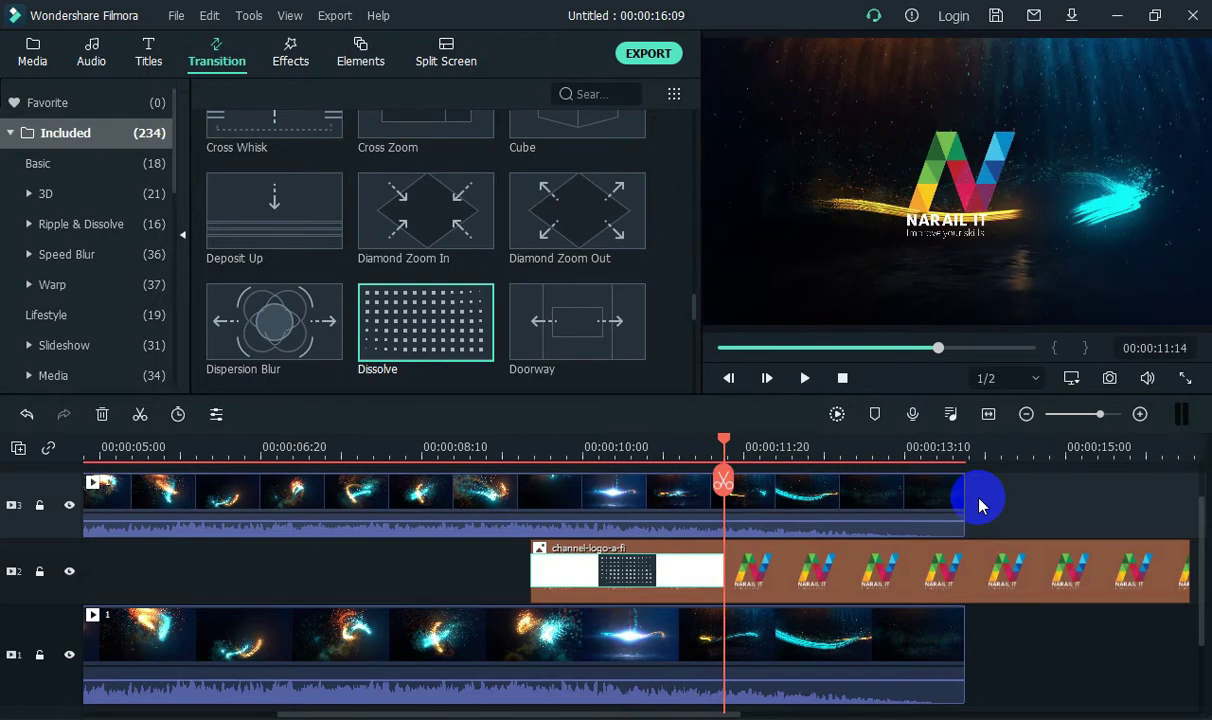
{"action": "left_click_drag", "start_coordinate": [721, 437], "coordinate": [675, 447]}
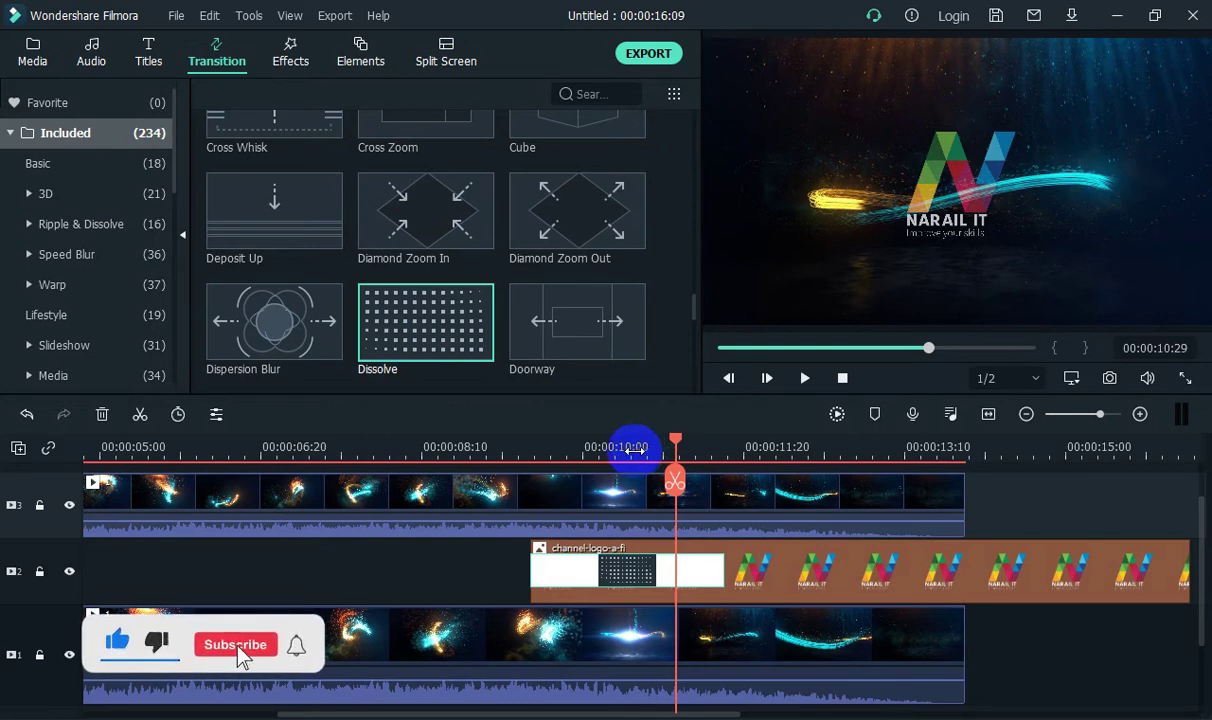
{"action": "left_click", "coordinate": [487, 449]}
{"action": "key", "text": "space"}
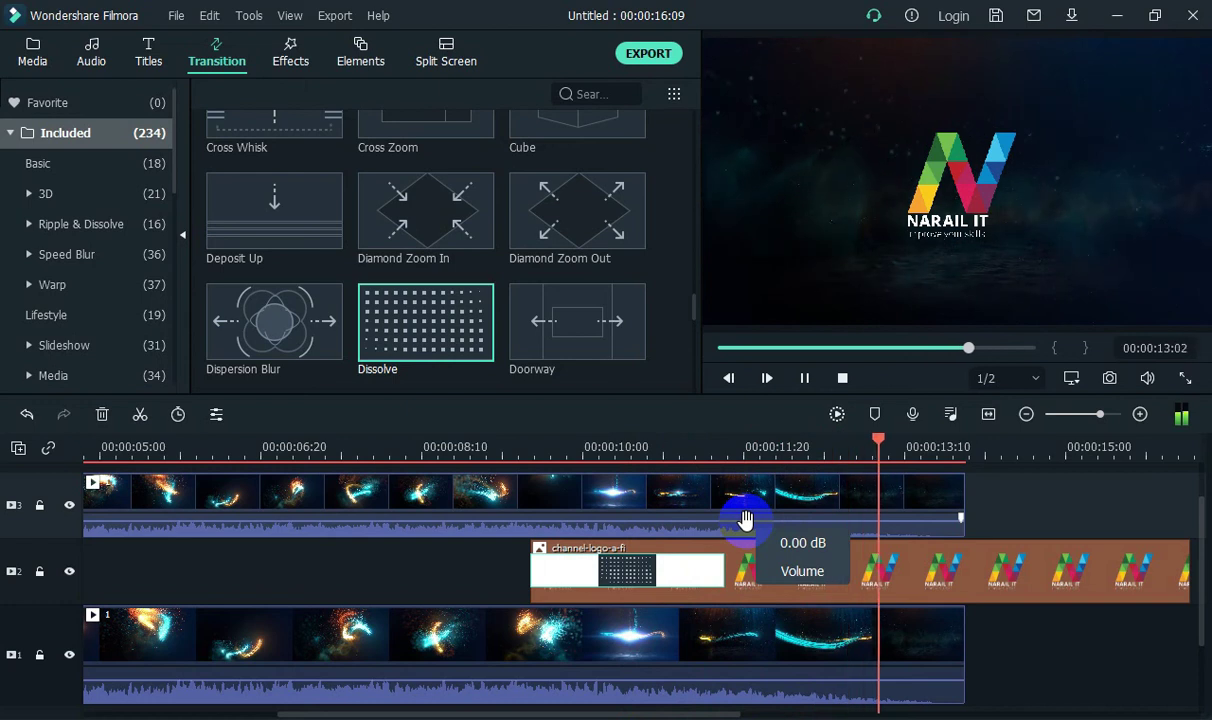
{"action": "key", "text": "space"}
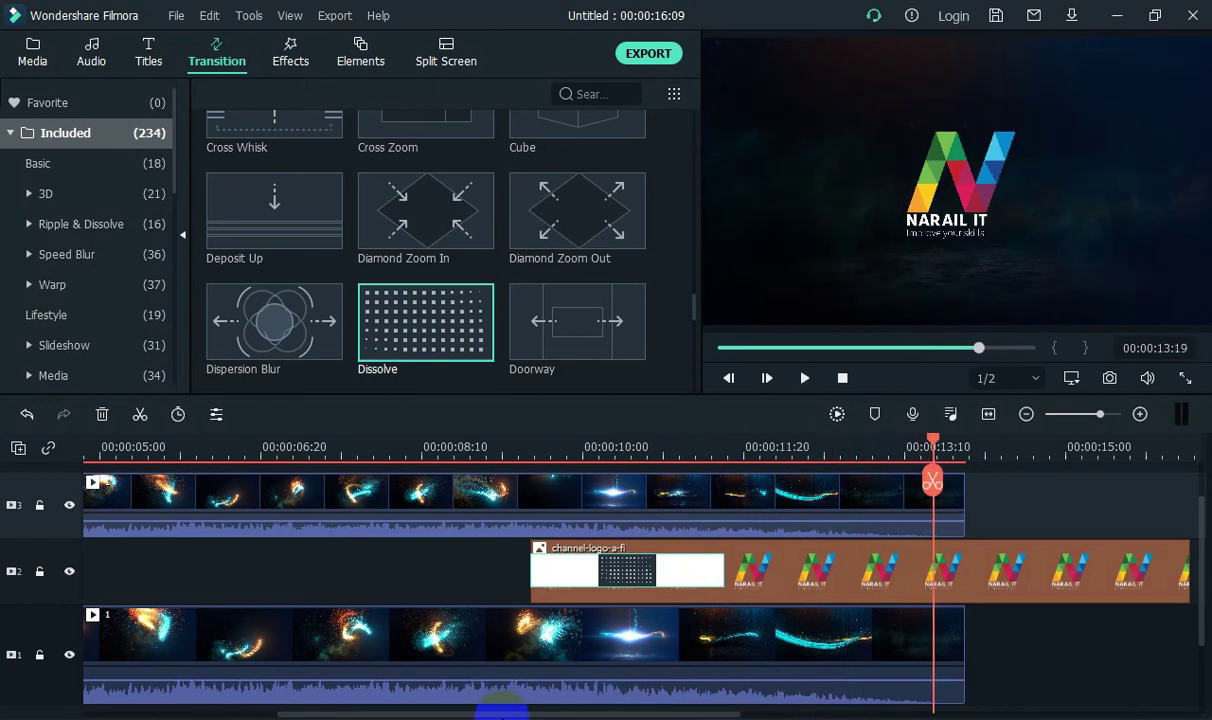
Step: Apply the Dissolve transition to the end of both copies of clip 1, above and below the logo
{"action": "left_click_drag", "start_coordinate": [500, 712], "coordinate": [603, 712]}
{"action": "scroll", "coordinate": [1028, 636], "scroll_direction": "down", "scroll_amount": 1}
{"action": "scroll", "coordinate": [1026, 636], "scroll_direction": "up", "scroll_amount": 1}
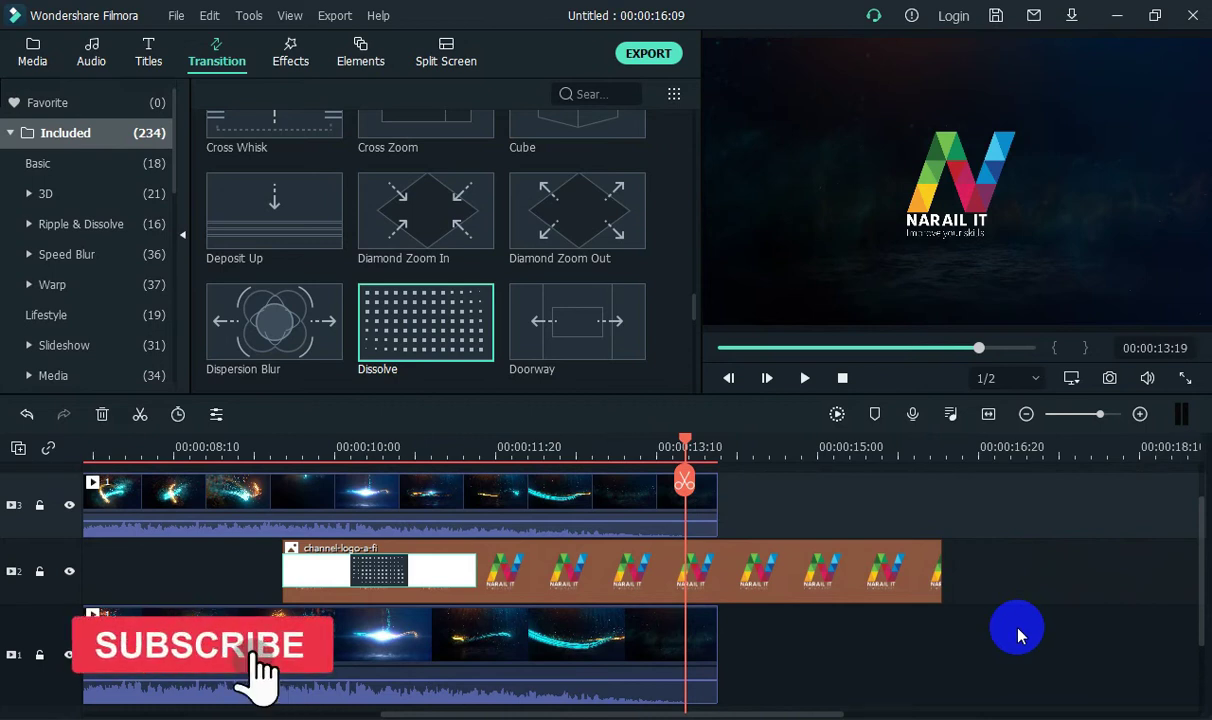
{"action": "left_click_drag", "start_coordinate": [684, 442], "coordinate": [752, 446]}
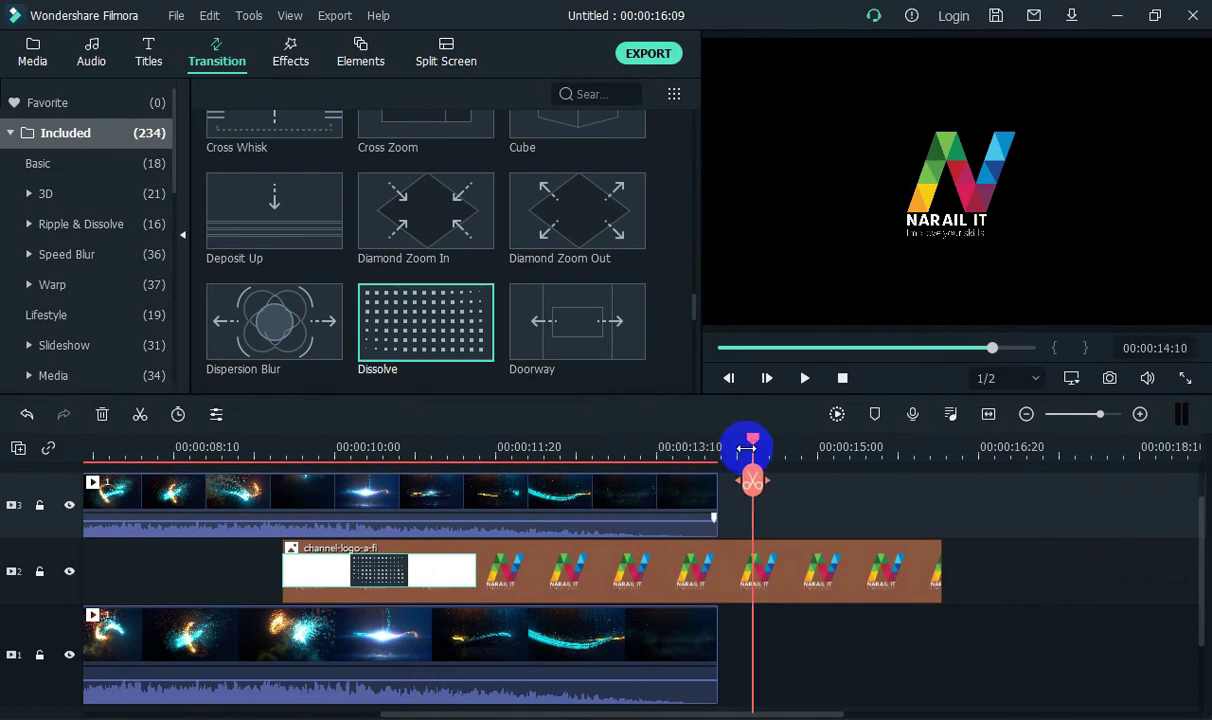
{"action": "mouse_move", "coordinate": [475, 345]}
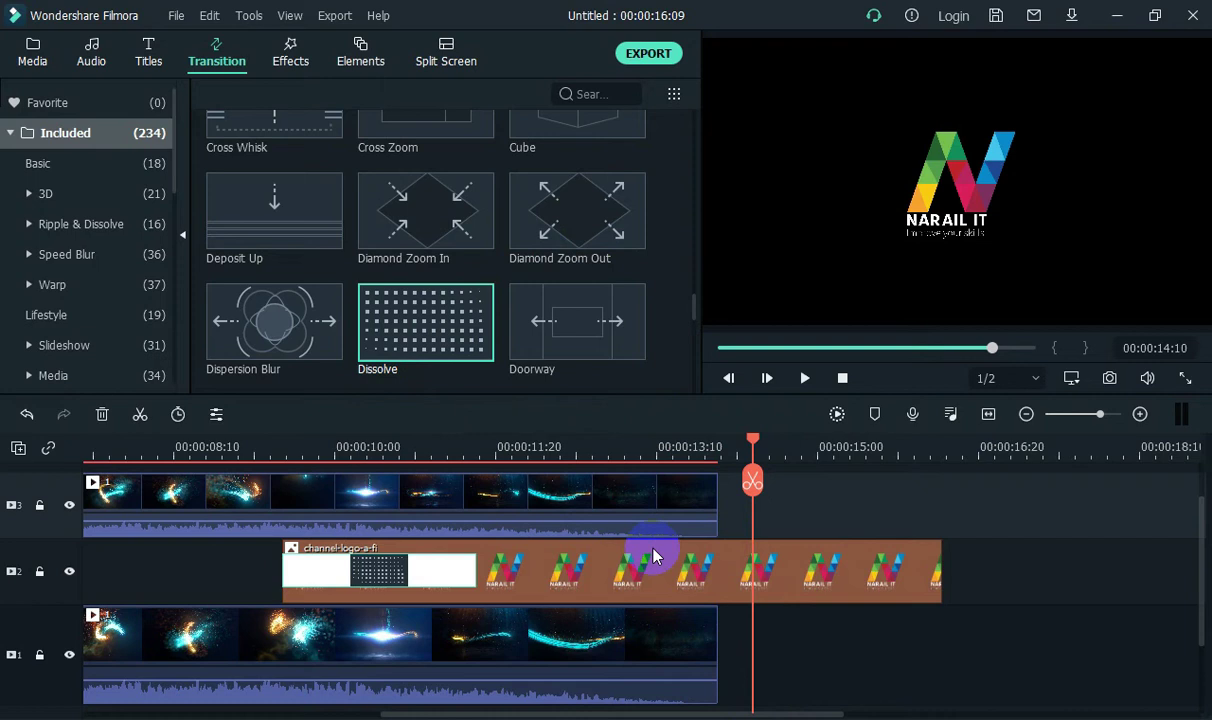
{"action": "left_click_drag", "start_coordinate": [433, 319], "coordinate": [712, 508]}
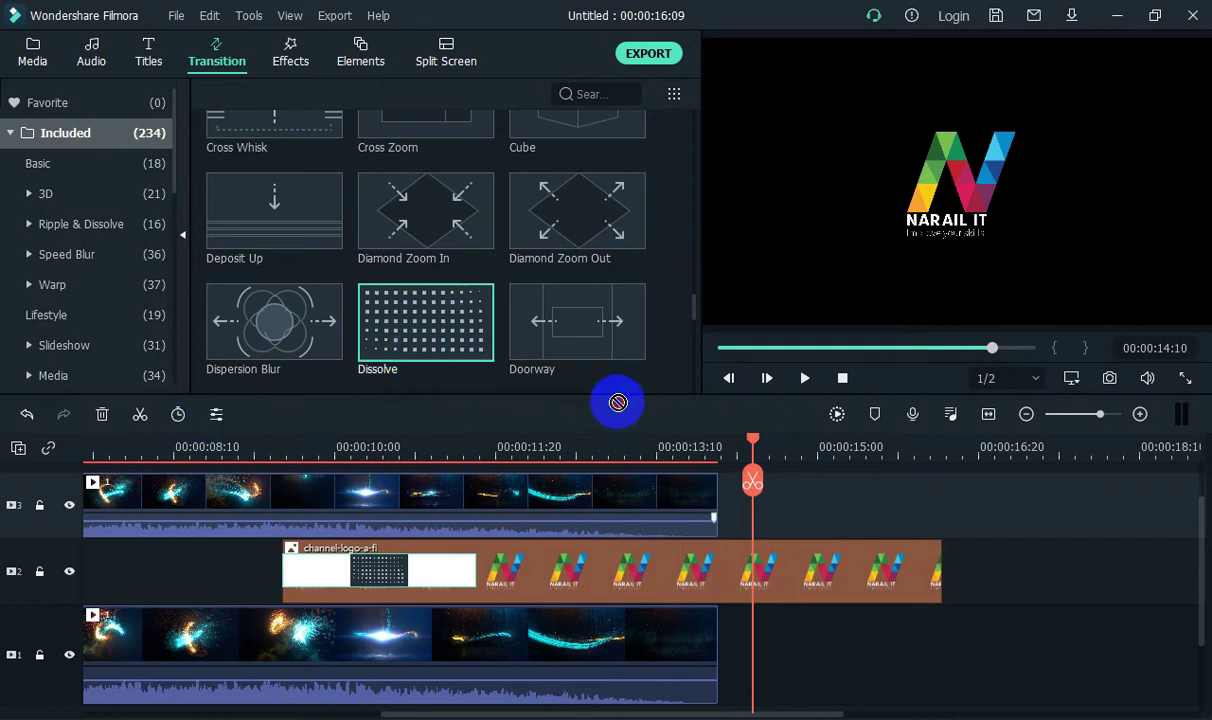
{"action": "left_click_drag", "start_coordinate": [414, 344], "coordinate": [668, 652]}
Step: Play from before the dissolves at the ends of the clip 1 copies to about 00:00:15:16 to check the fade-out behind the logo
{"action": "left_click_drag", "start_coordinate": [752, 441], "coordinate": [503, 449]}
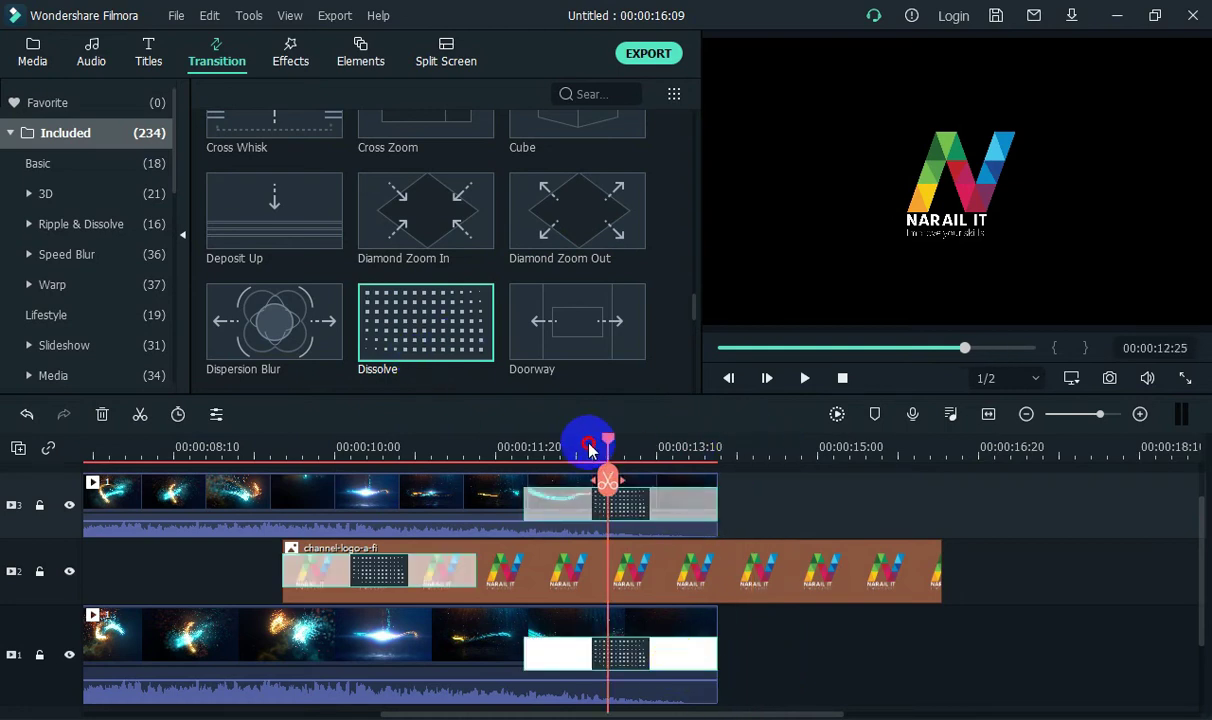
{"action": "key", "text": "space"}
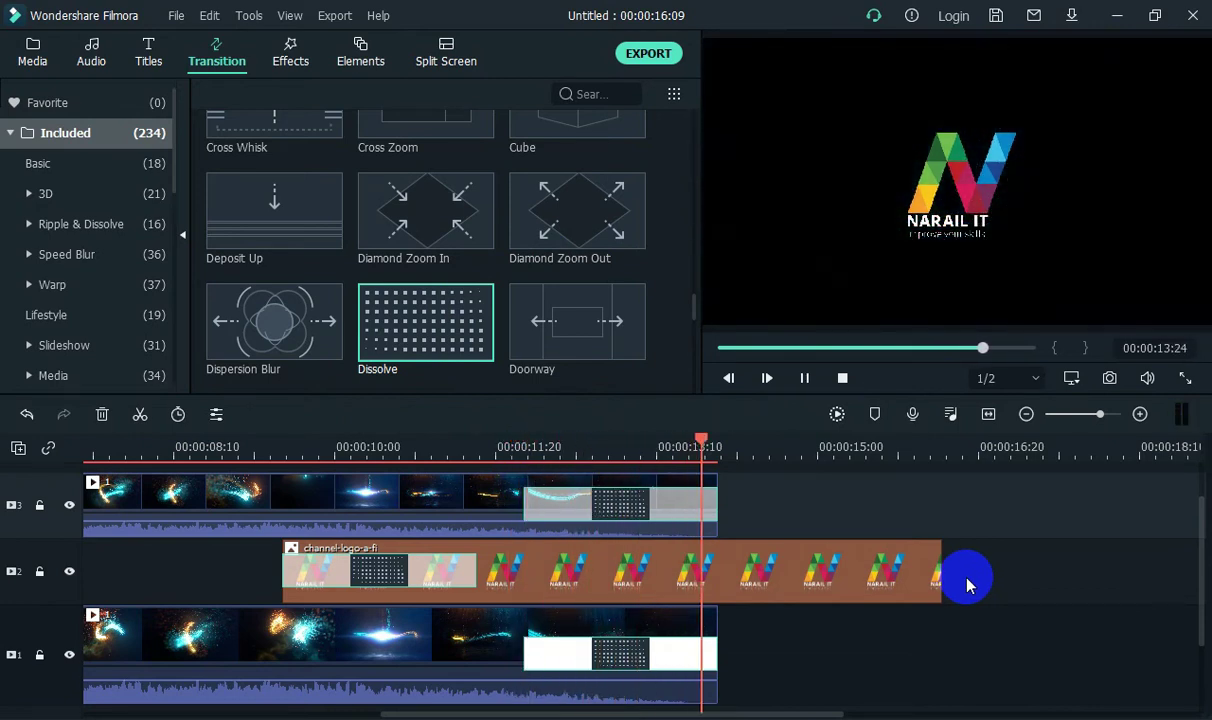
{"action": "key", "text": "space"}
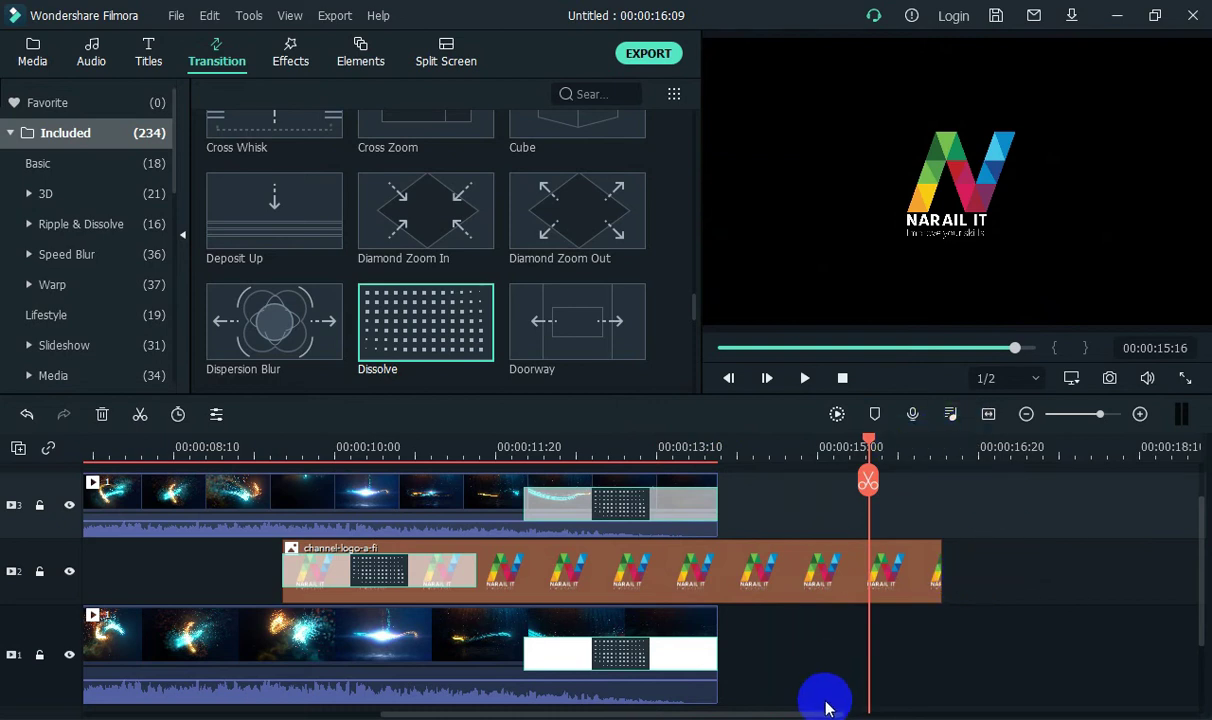
Step: Apply the Dissolve transition to the end of the logo clip and extend the clip's end to 00:00:17:03
{"action": "left_click_drag", "start_coordinate": [706, 716], "coordinate": [793, 712]}
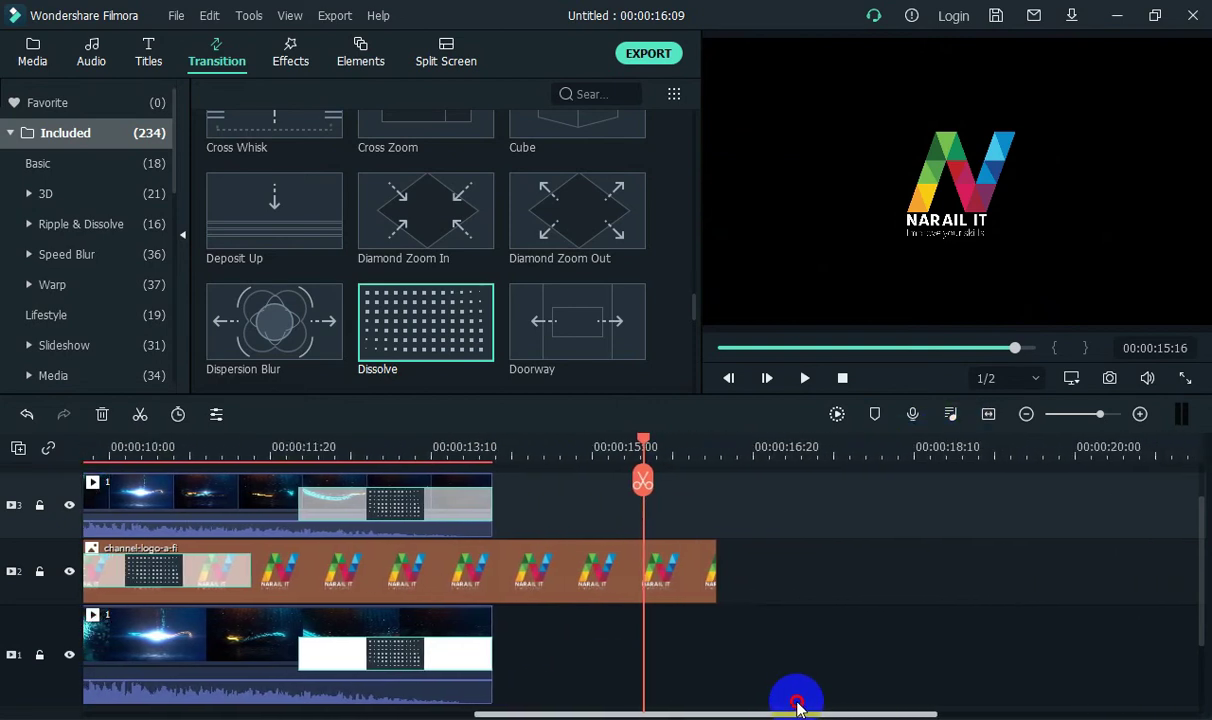
{"action": "left_click_drag", "start_coordinate": [643, 443], "coordinate": [701, 443]}
{"action": "mouse_move", "coordinate": [430, 326]}
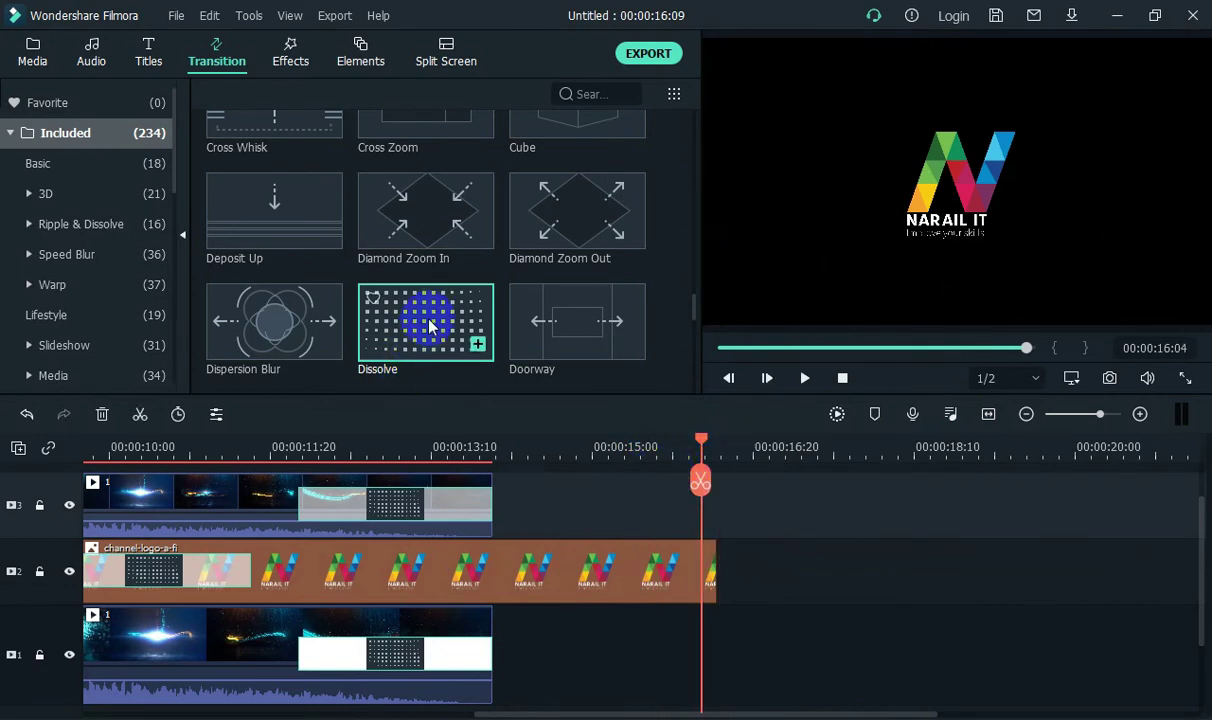
{"action": "left_click_drag", "start_coordinate": [430, 326], "coordinate": [718, 590]}
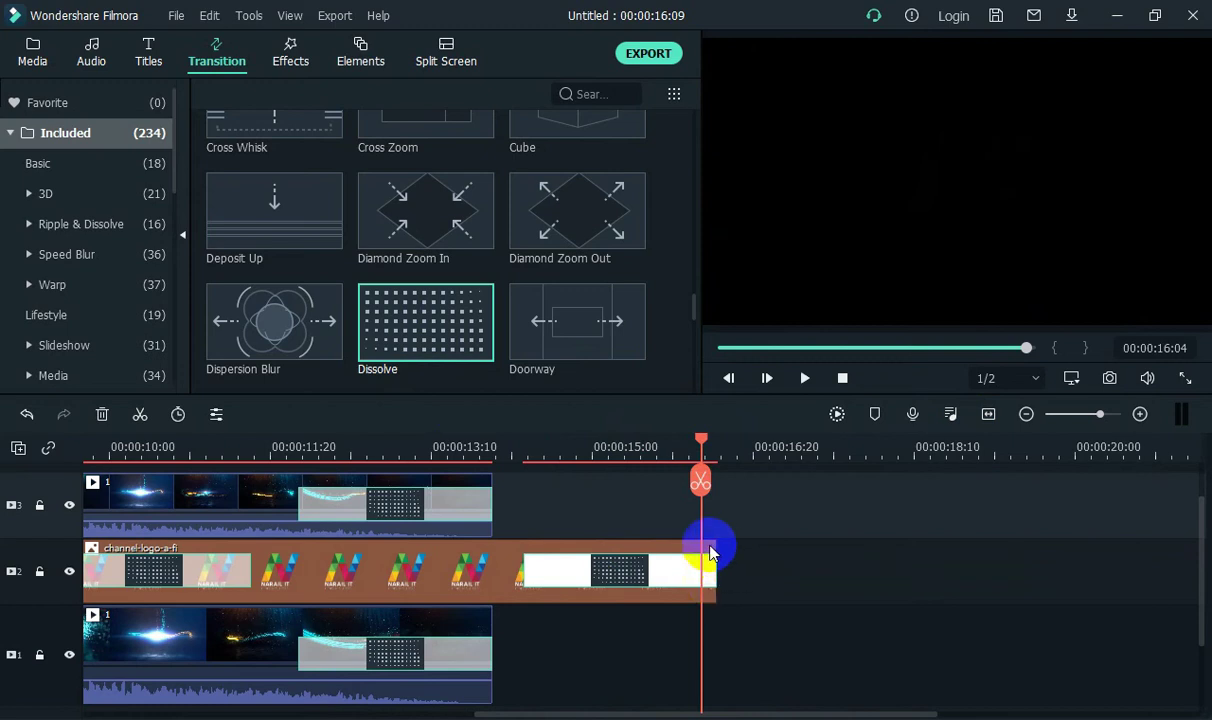
{"action": "left_click_drag", "start_coordinate": [710, 551], "coordinate": [792, 548]}
Step: Play the whole intro from 00:00:00:00 to its end to check the blending and all the dissolves
{"action": "left_click", "coordinate": [700, 440]}
{"action": "left_click_drag", "start_coordinate": [700, 440], "coordinate": [11, 446]}
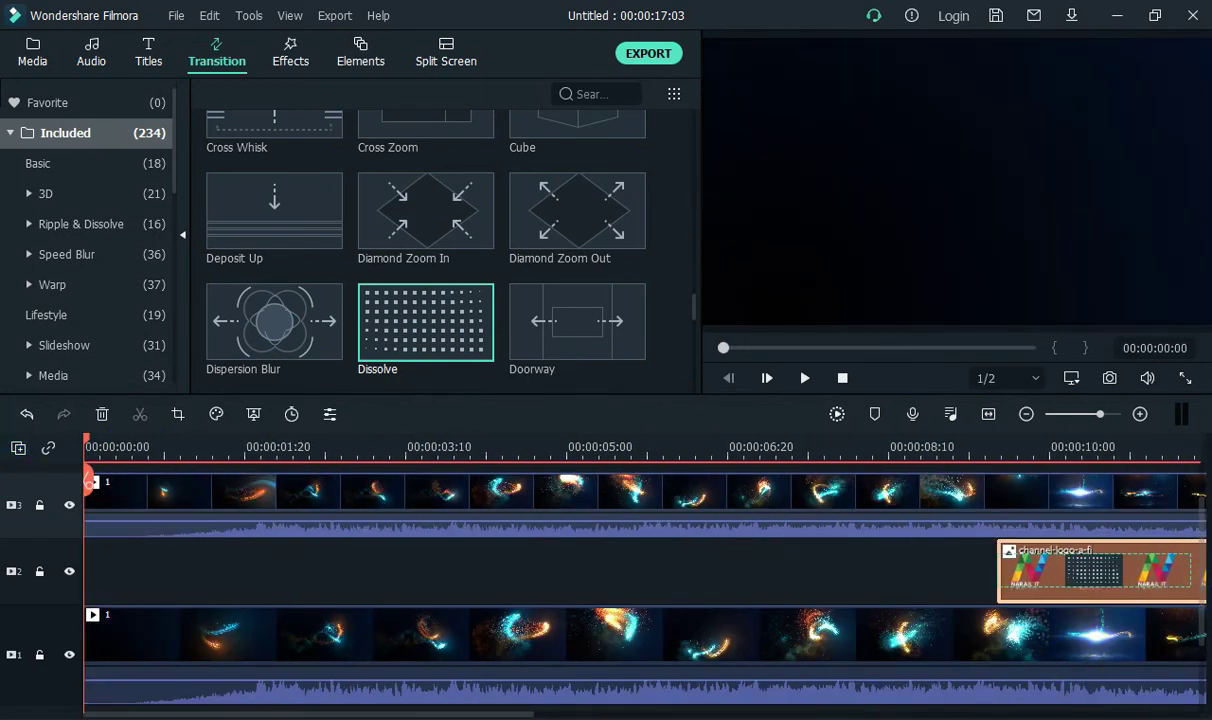
{"action": "left_click", "coordinate": [976, 703]}
{"action": "left_click_drag", "start_coordinate": [107, 446], "coordinate": [14, 433]}
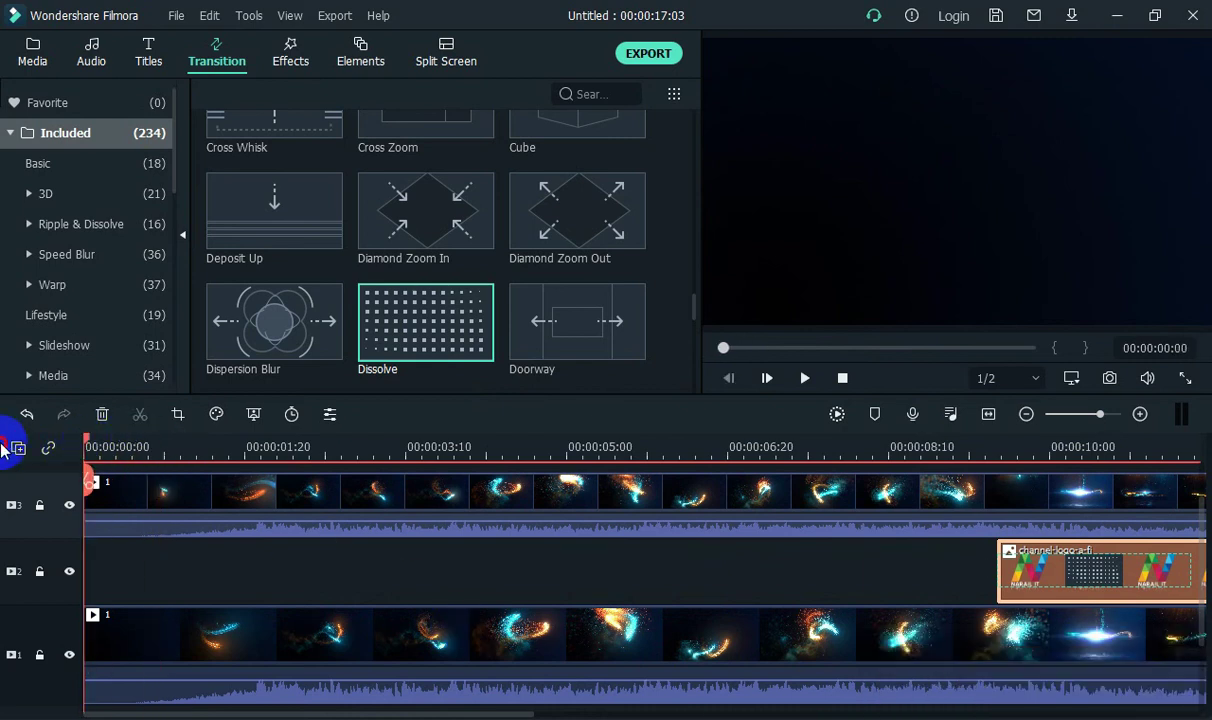
{"action": "key", "text": "space"}
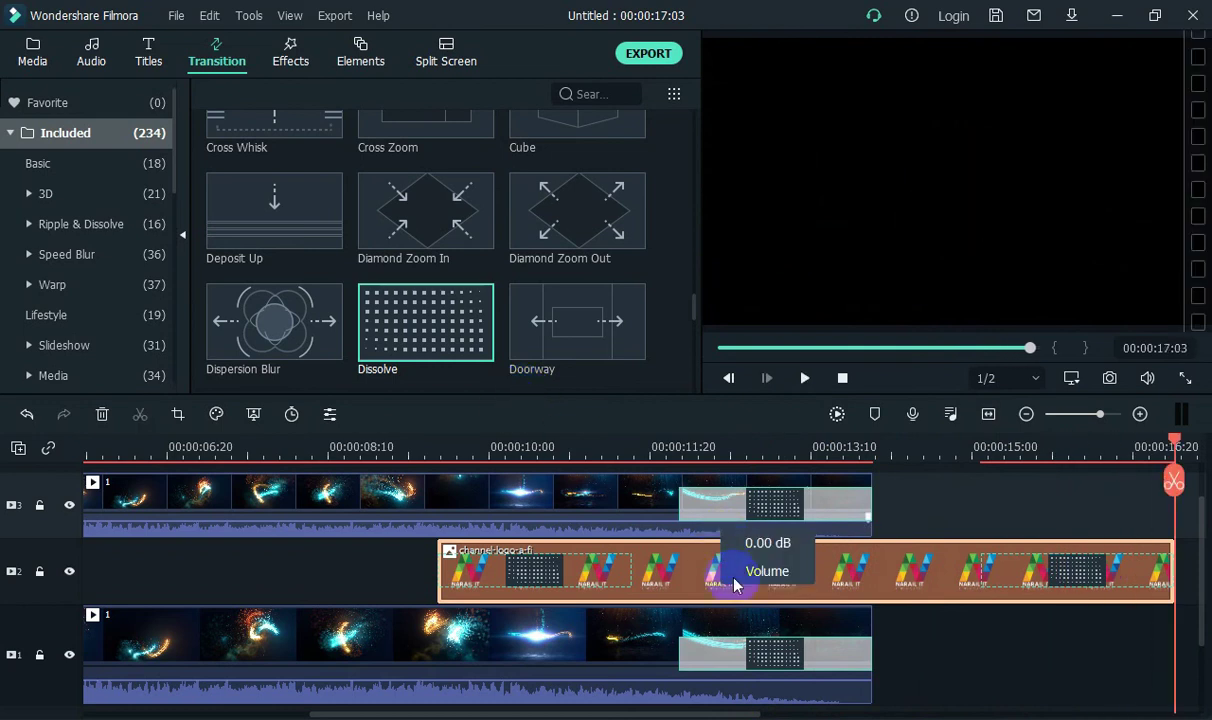
{"action": "left_click_drag", "start_coordinate": [555, 712], "coordinate": [293, 707]}
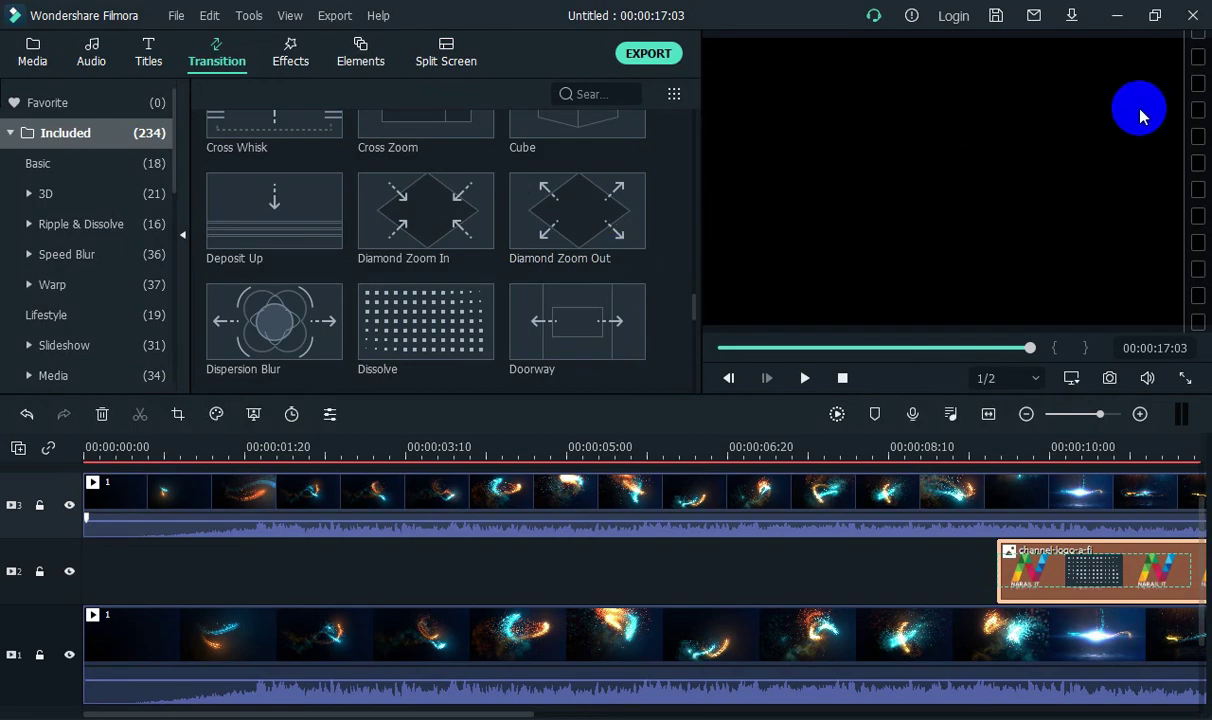
Step: Minimize the video editor to show the desktop and bring up the desktop's context options
{"action": "left_click", "coordinate": [1116, 16]}
{"action": "right_click", "coordinate": [600, 133]}
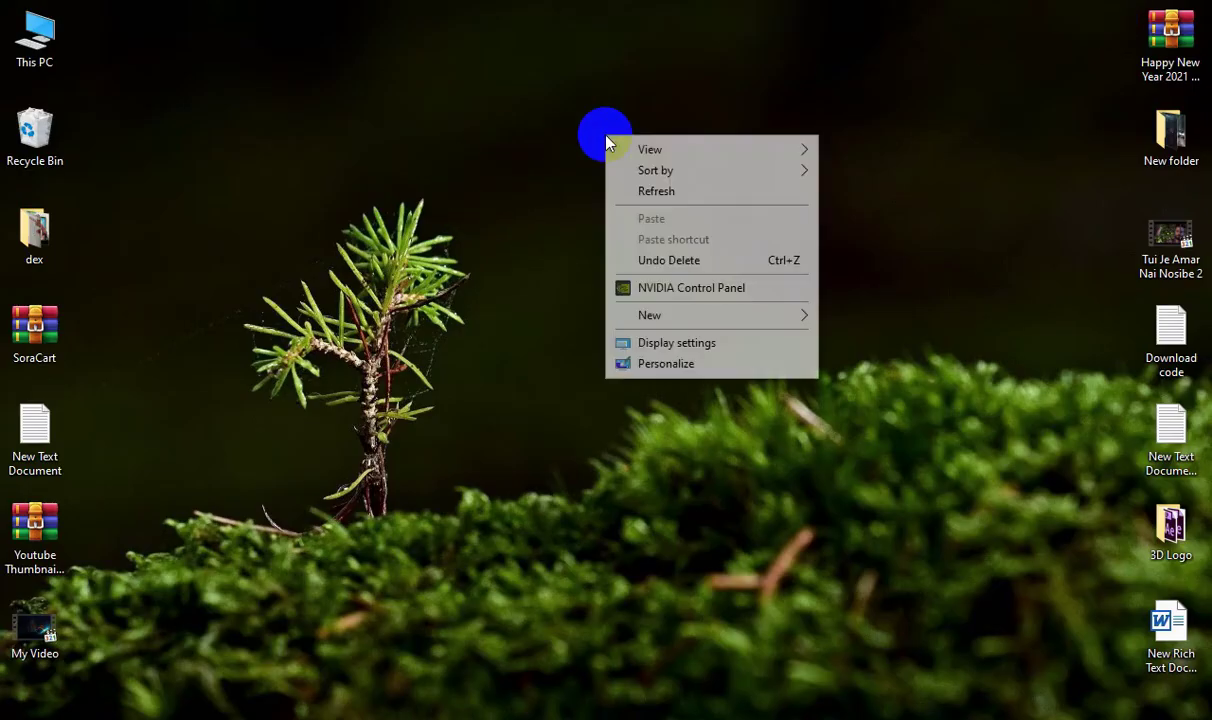